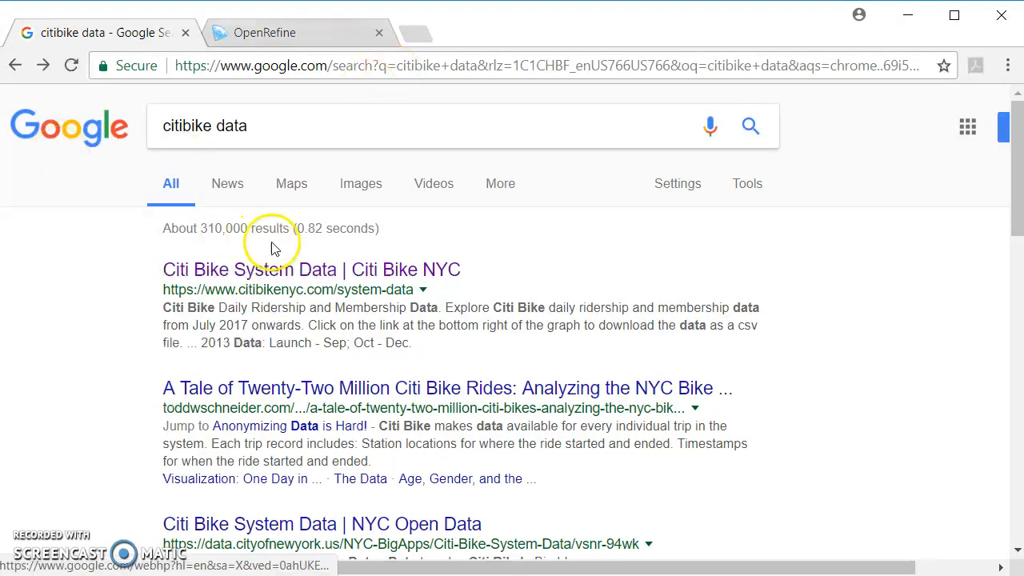
- Open the Citi Bike System Data page and follow its link to the downloadable trip history files
left_click(281, 270)
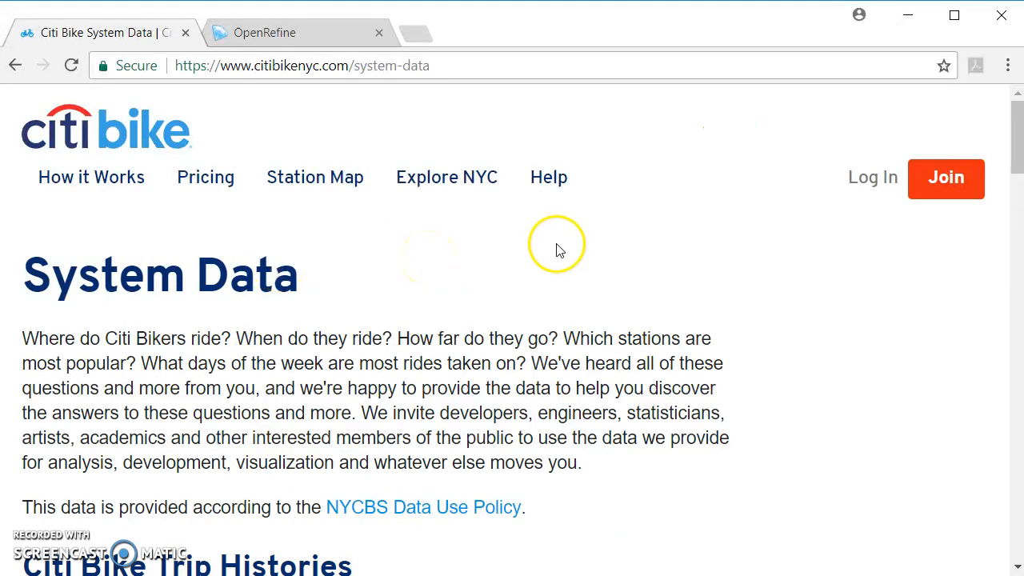
scroll(555, 244, "down", 5)
left_click(387, 272)
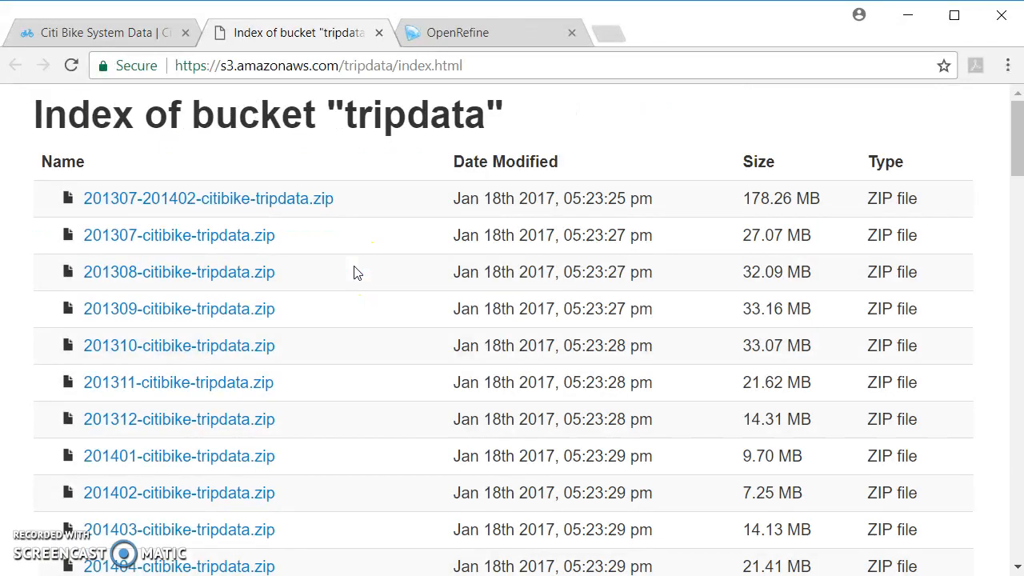
- Download 201709-citibike-tripdata.csv.zip from the file index and save it to the Desktop
scroll(357, 273, "down", 10)
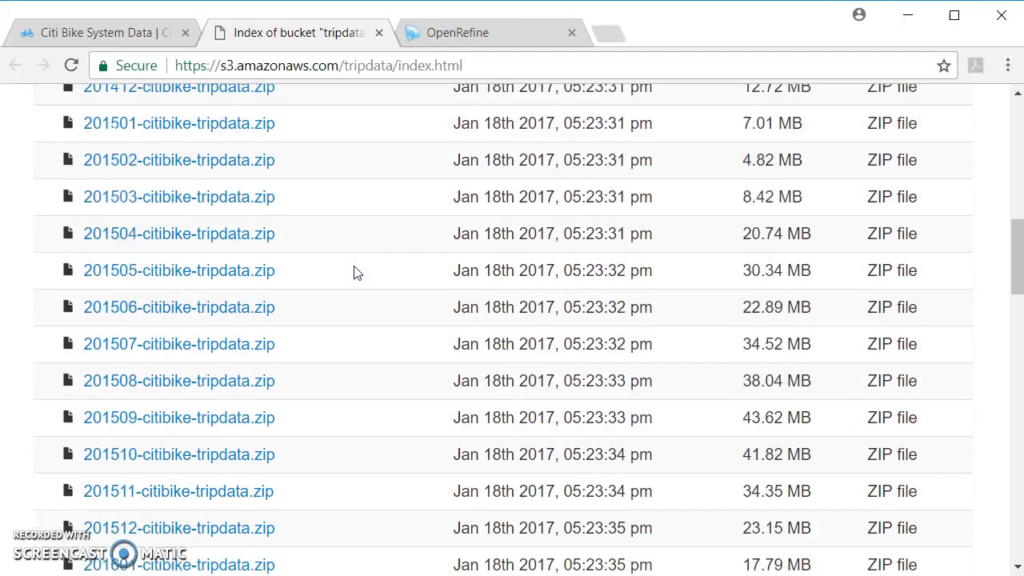
scroll(357, 273, "down", 2)
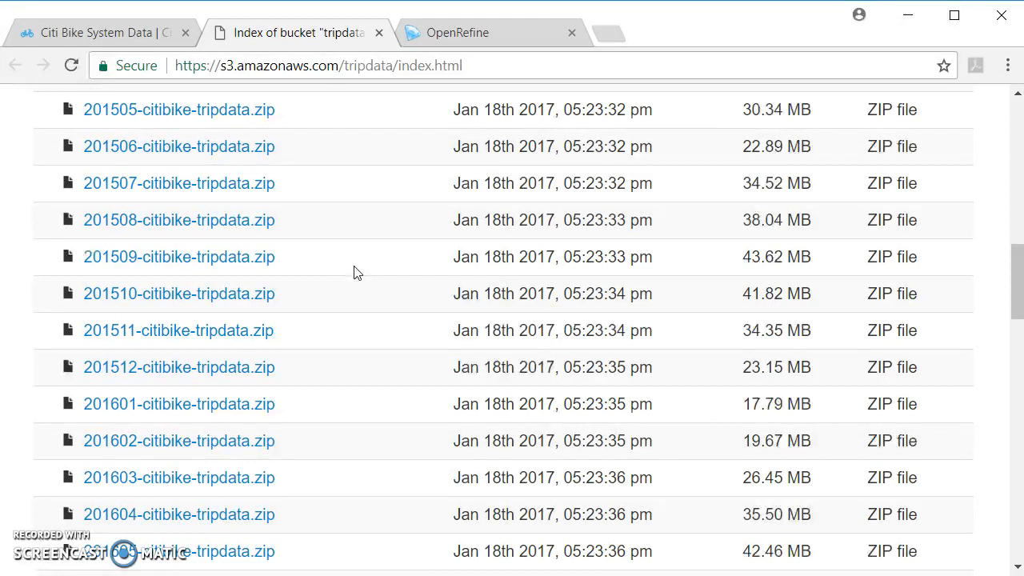
scroll(357, 273, "down", 8)
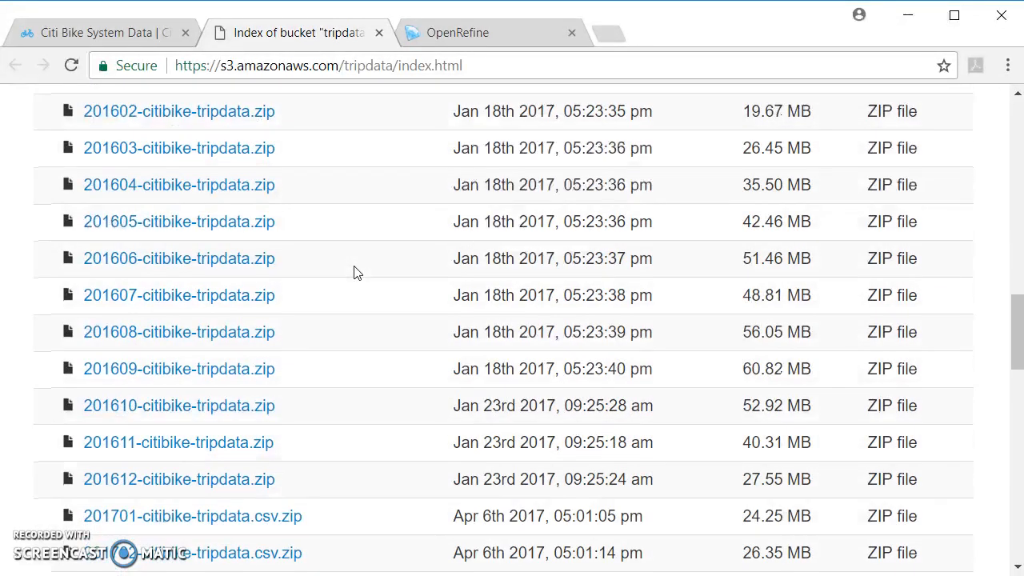
scroll(357, 273, "down", 1)
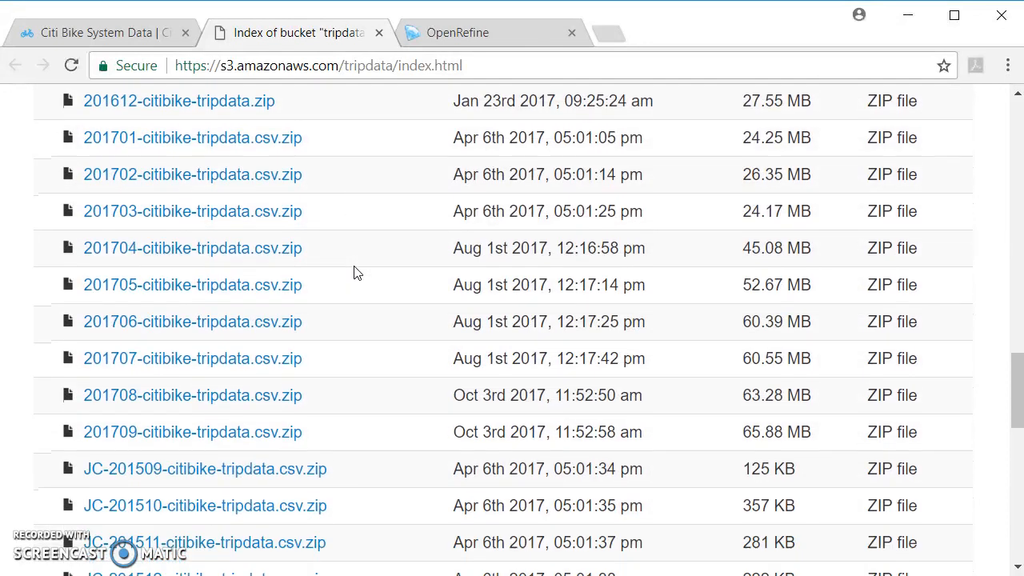
left_click(199, 436)
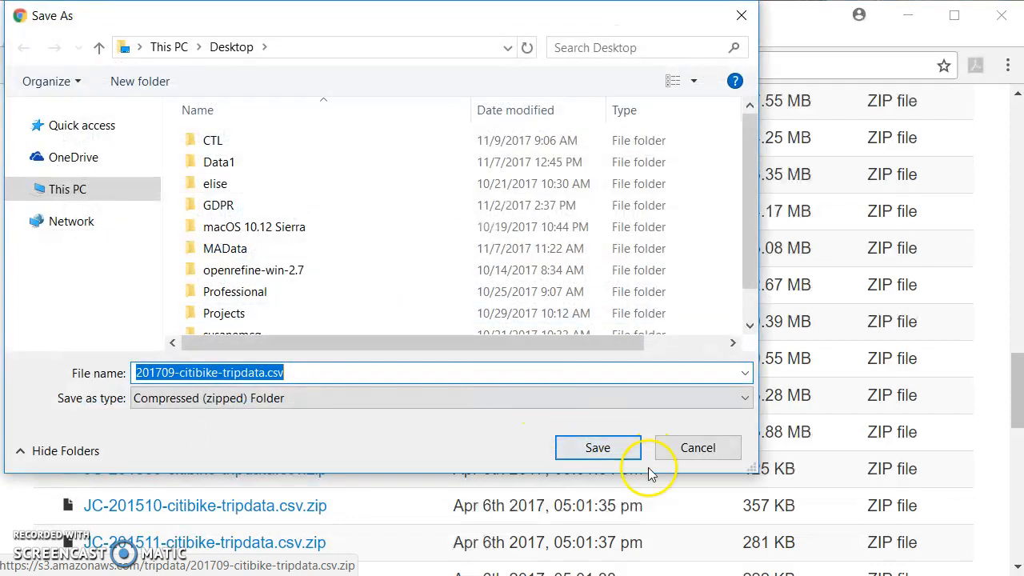
left_click(602, 452)
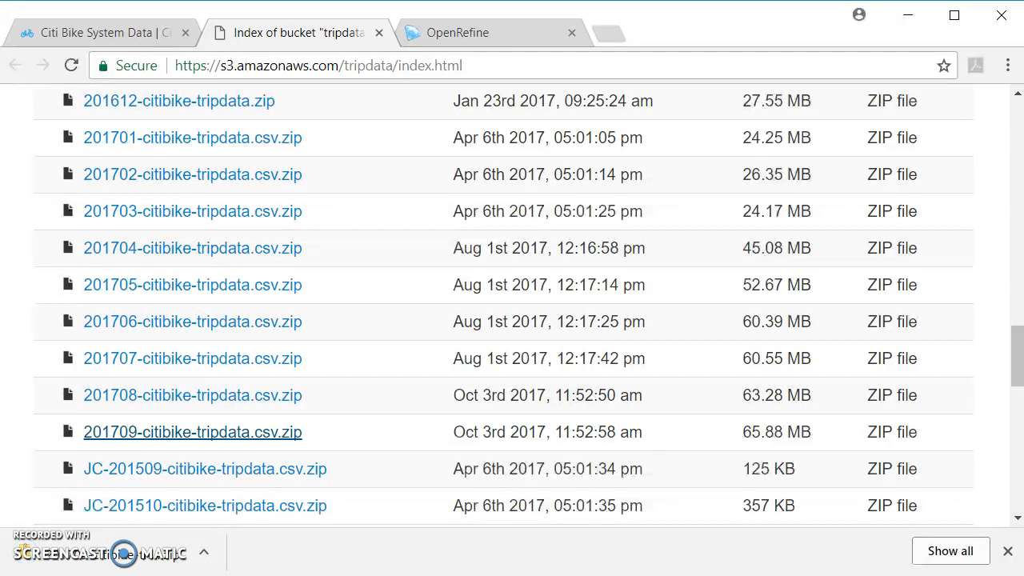
- Extract the downloaded zip into the 201709-citibike-tripdata.csv folder on the Desktop and close the extracted folder's window
right_click(0, 188)
left_click(0, 56)
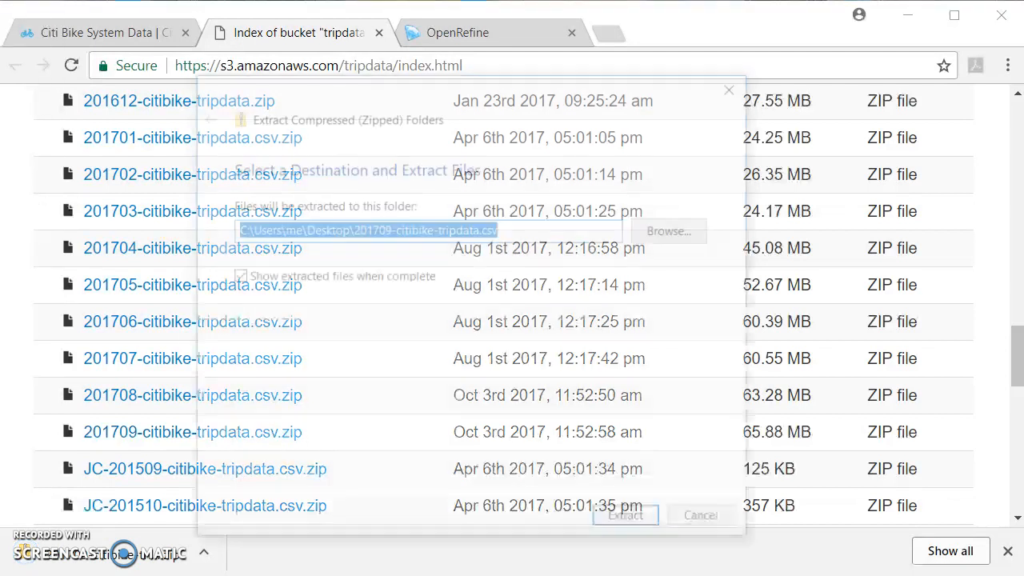
left_click(638, 534)
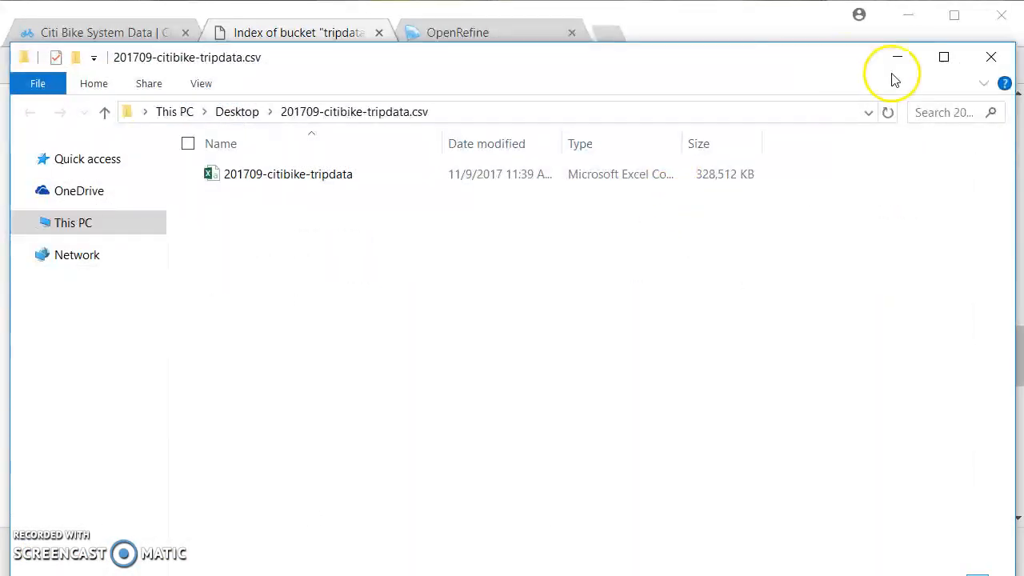
left_click(990, 57)
- Switch to OpenRefine, dismiss the download bar and start creating a project from a file on this computer
left_click(478, 42)
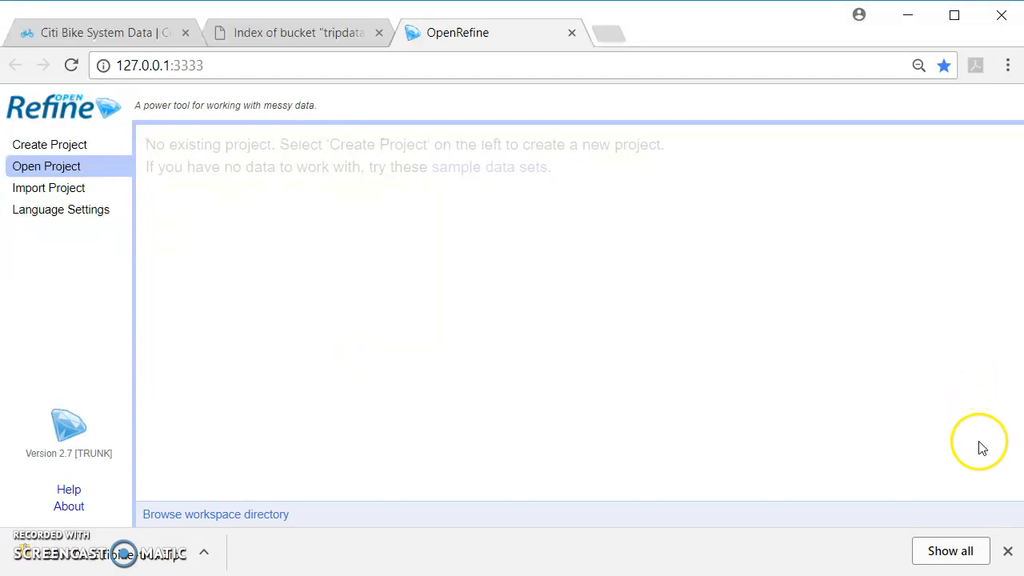
left_click(1009, 552)
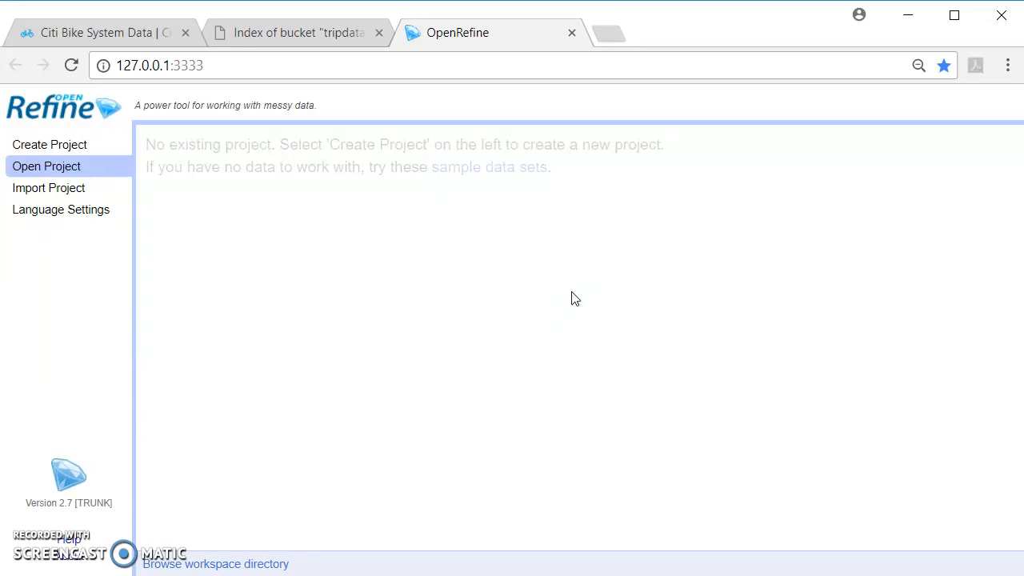
left_click(31, 145)
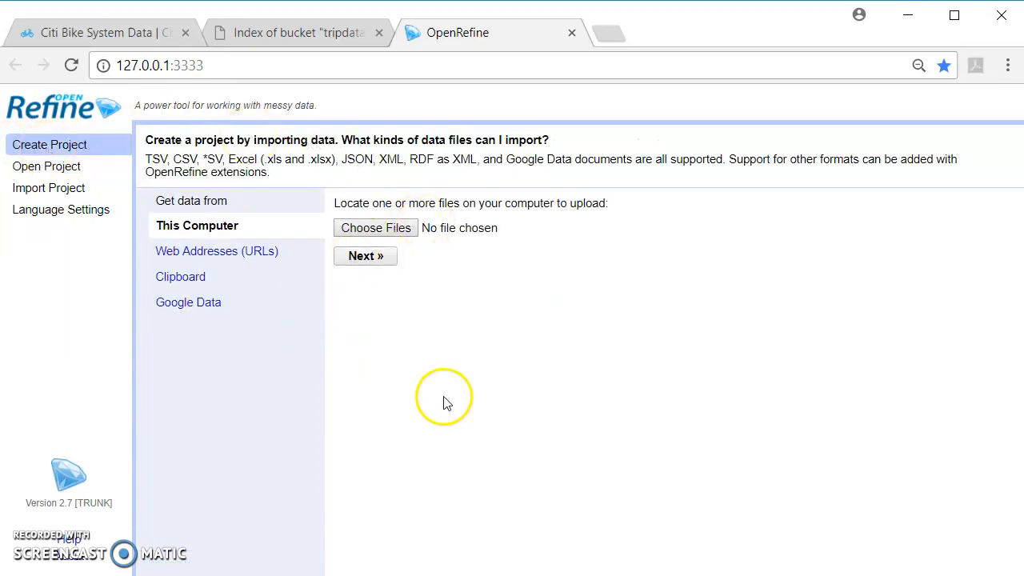
left_click(56, 169)
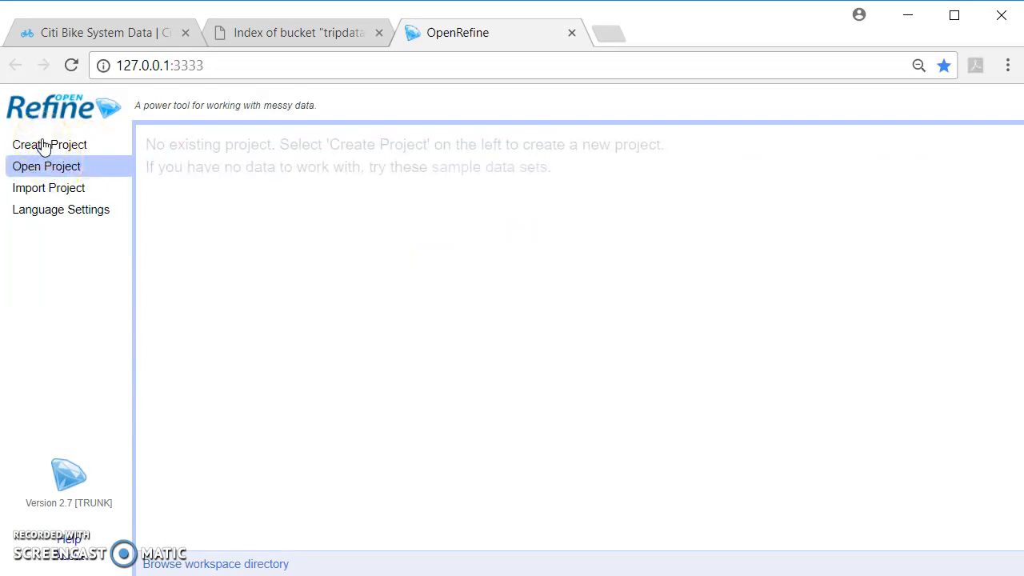
left_click(44, 147)
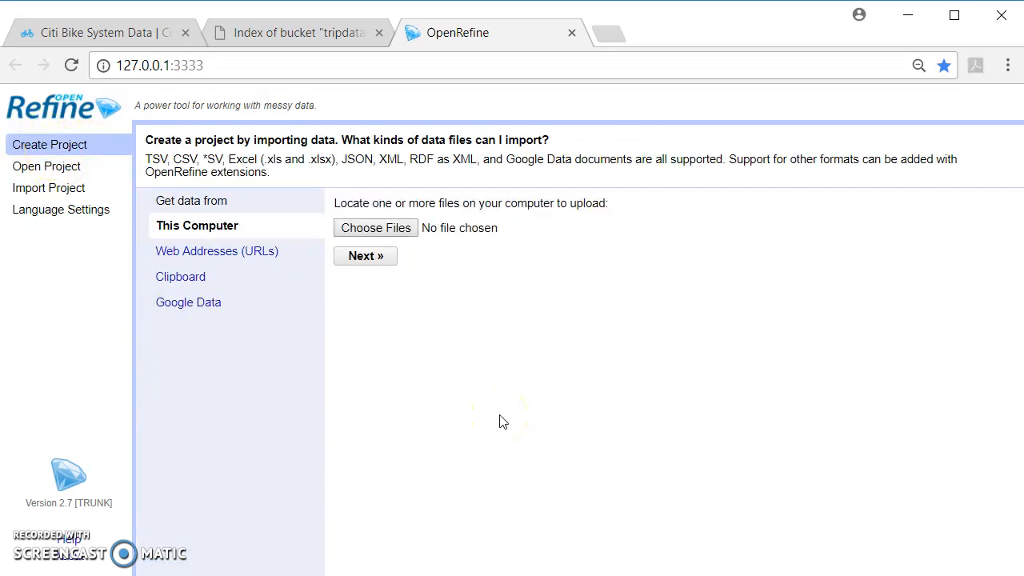
- Choose the extracted 201709-citibike-tripdata CSV as the project source and upload it to the parsing preview
left_click(375, 230)
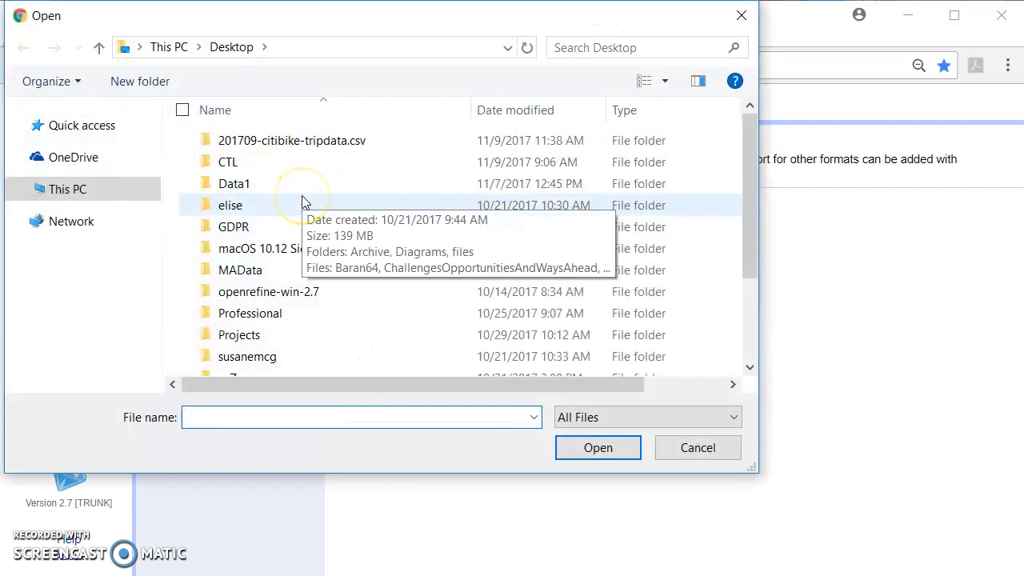
double_click(311, 143)
left_click(312, 144)
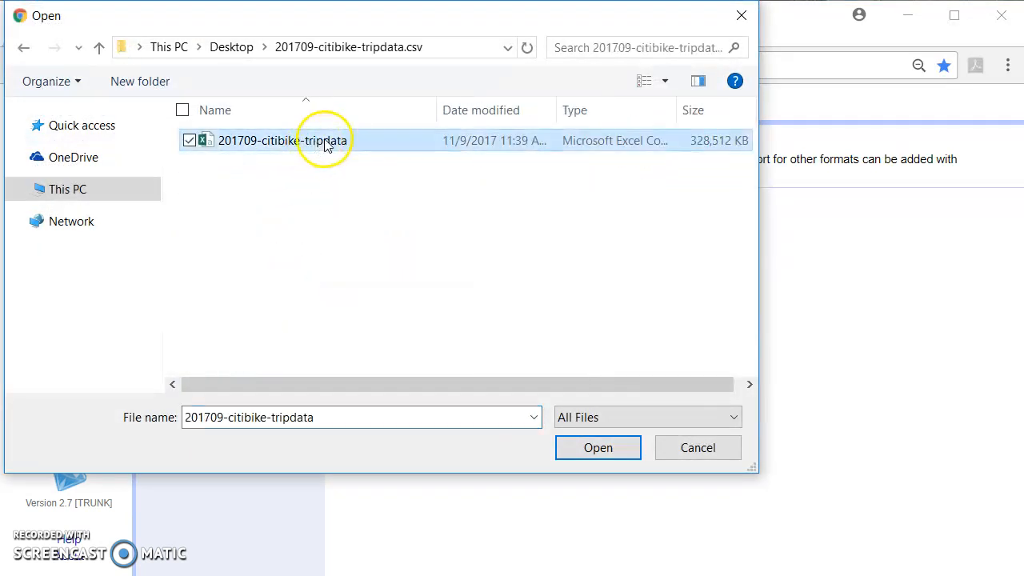
left_click(592, 455)
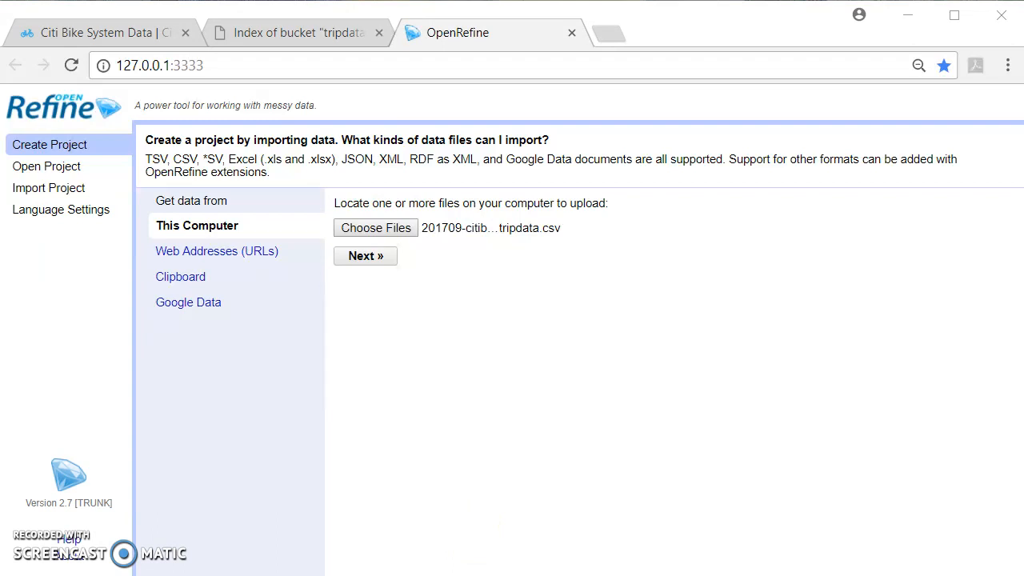
left_click(272, 173)
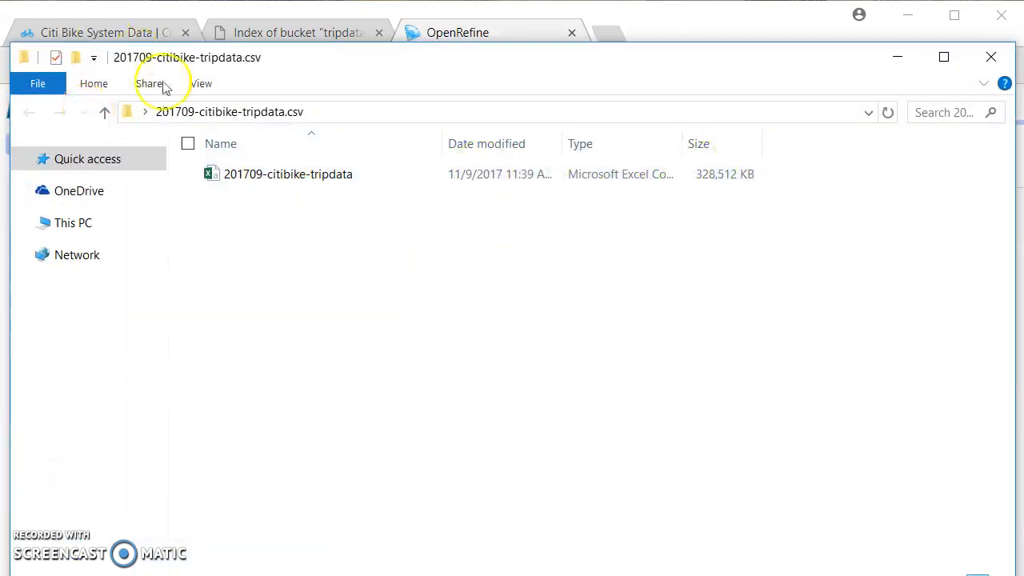
left_click(991, 59)
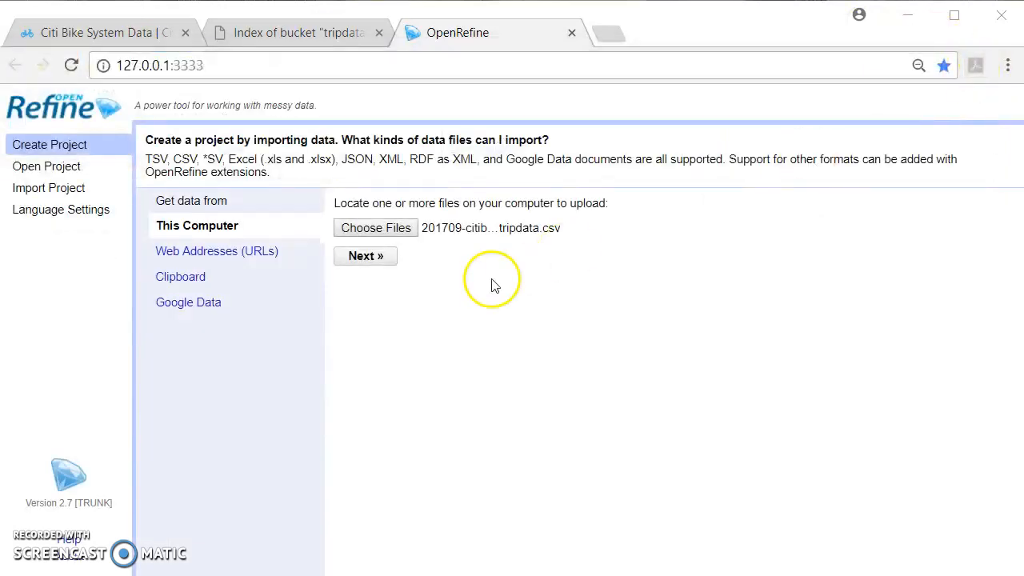
left_click(365, 258)
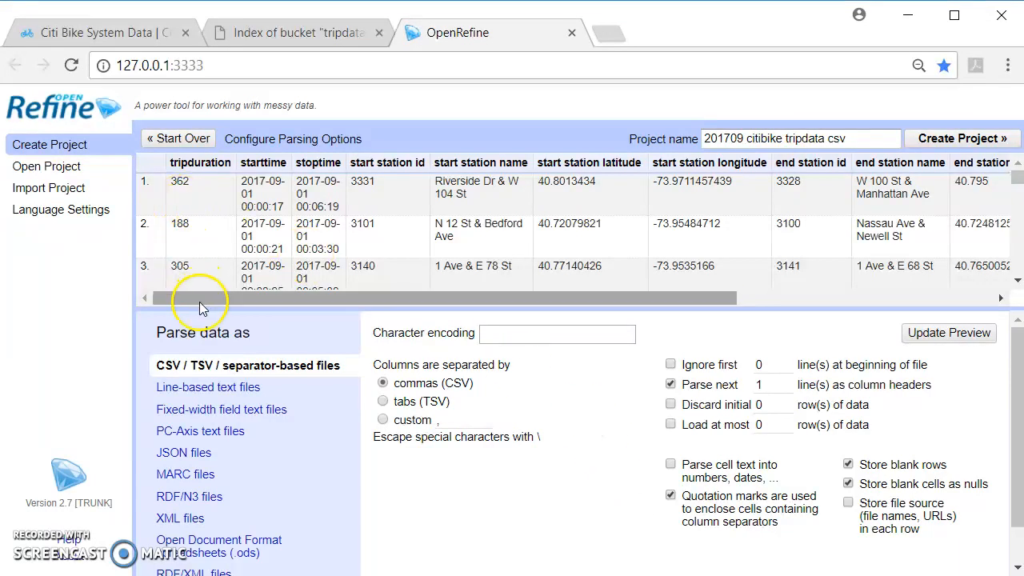
left_click_drag(212, 302, 211, 267)
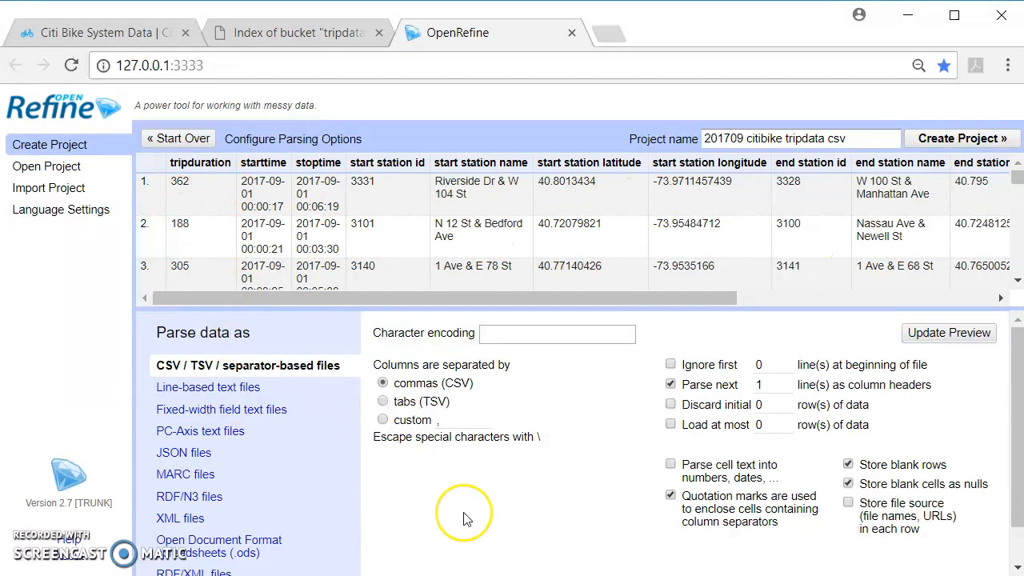
- Rename the project as 201709-Citibike-FirstHundredK
left_click(863, 146)
left_click_drag(863, 145, 746, 150)
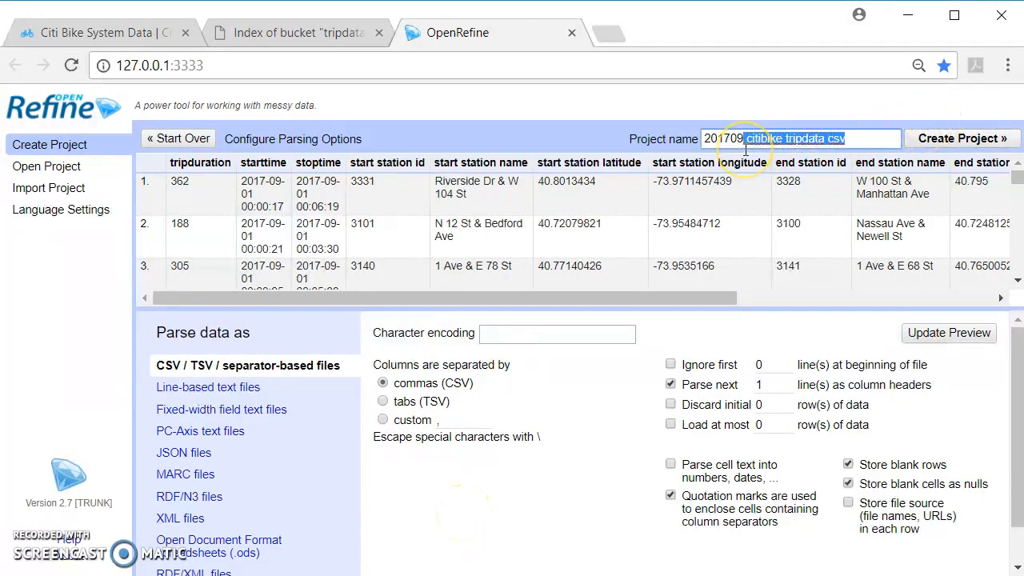
key("BackSpace")
type("-citibik-First")
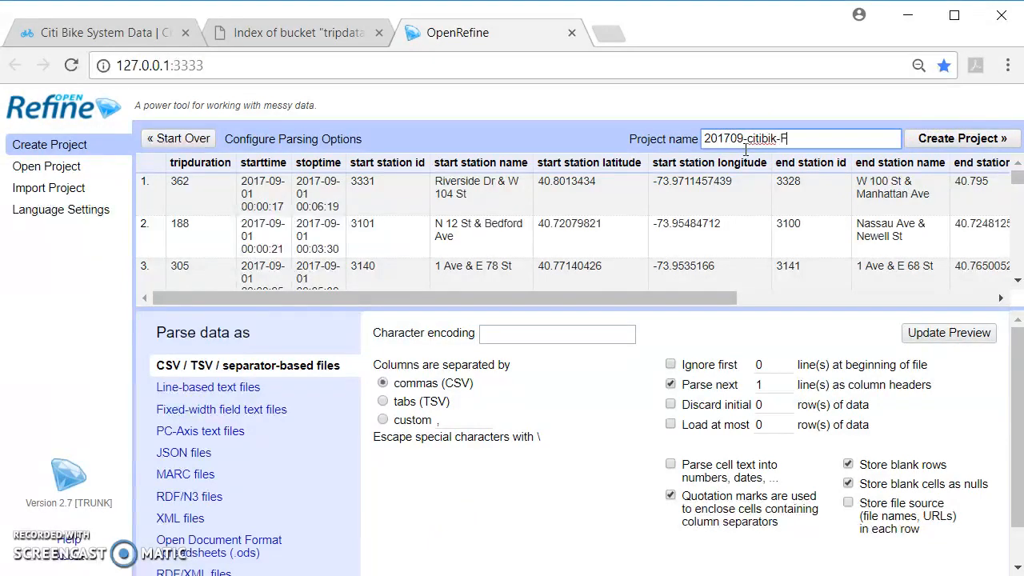
key("BackSpace")
key("BackSpace")
key("BackSpace")
key("BackSpace")
key("BackSpace")
type("FirstHundredK")
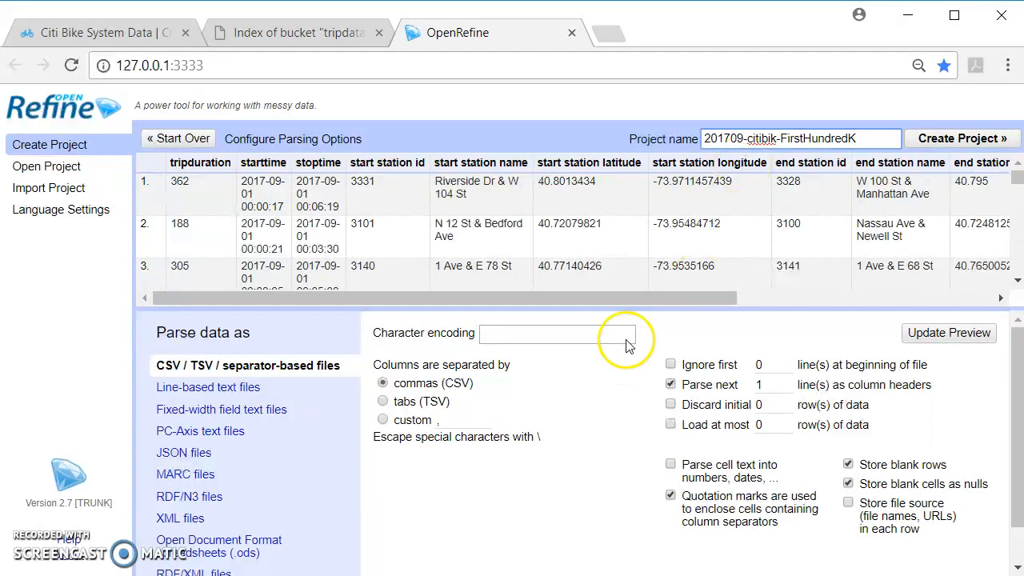
left_click(775, 138)
type("e")
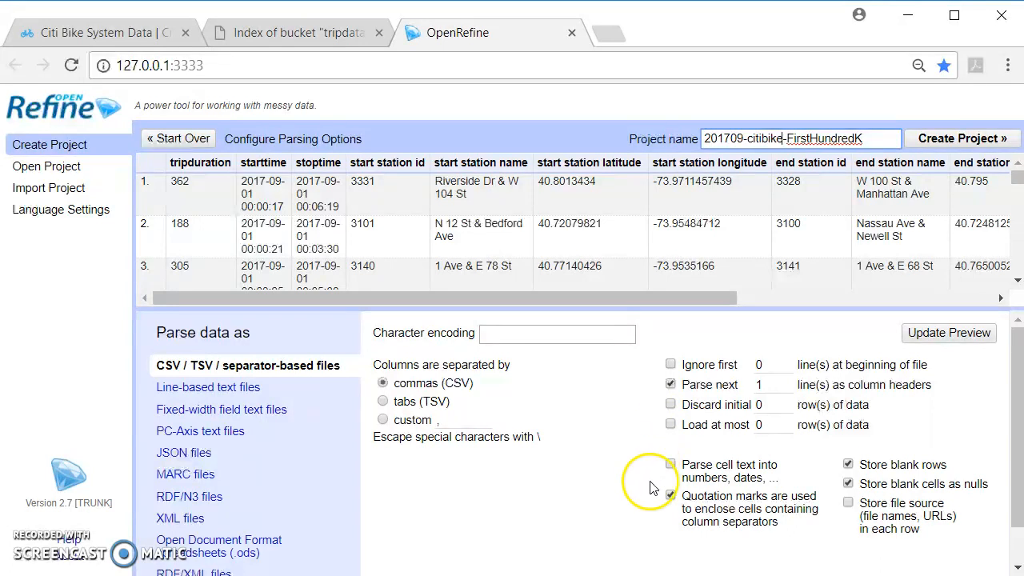
key("Delete")
key("Delete")
key("Delete")
type("Cit")
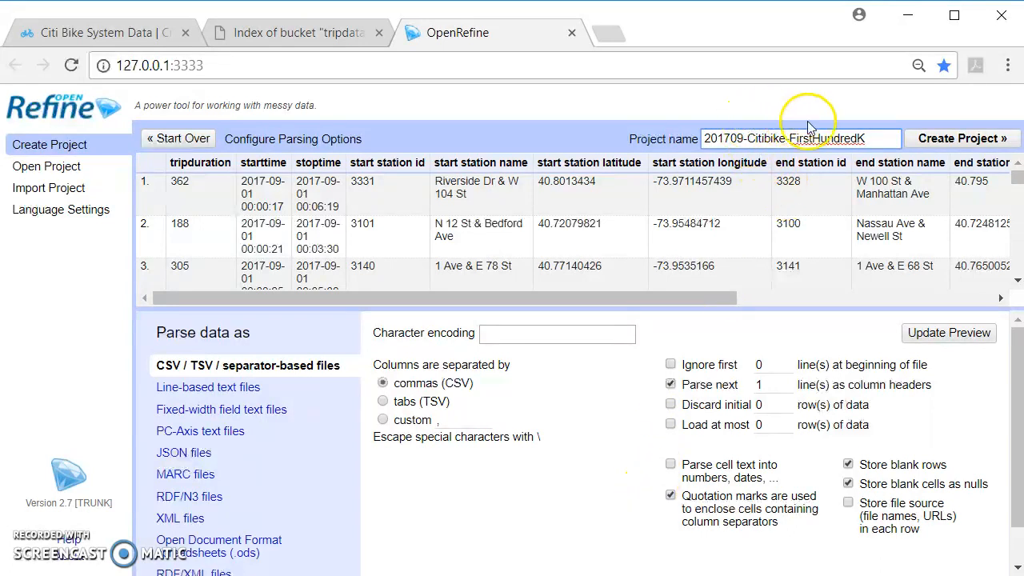
- Limit the import to at most 100000 rows of data and create the project
scroll(594, 430, "down", 1)
scroll(594, 437, "up", 1)
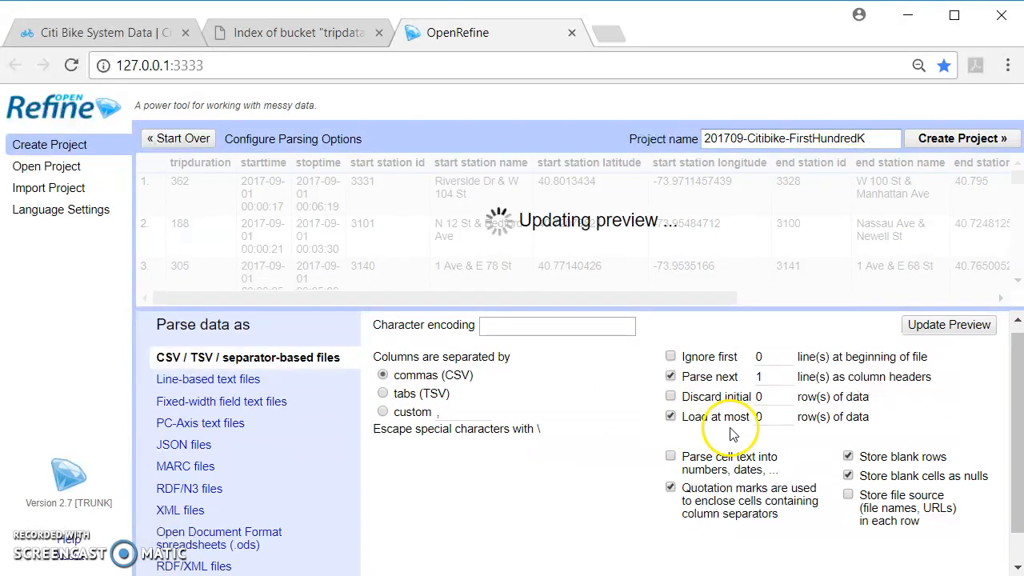
double_click(760, 417)
key("BackSpace")
type("100")
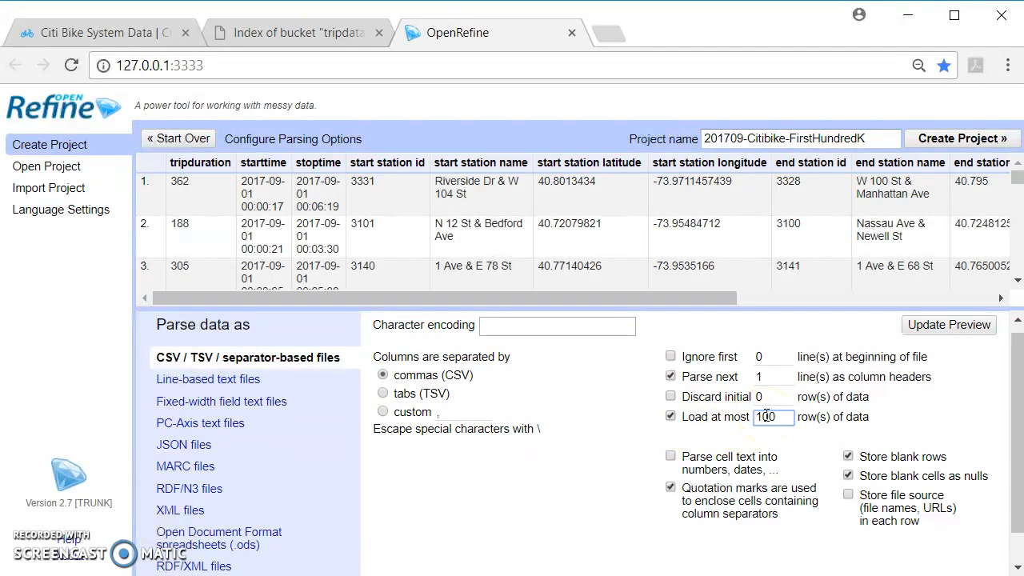
type("000")
left_click(274, 245)
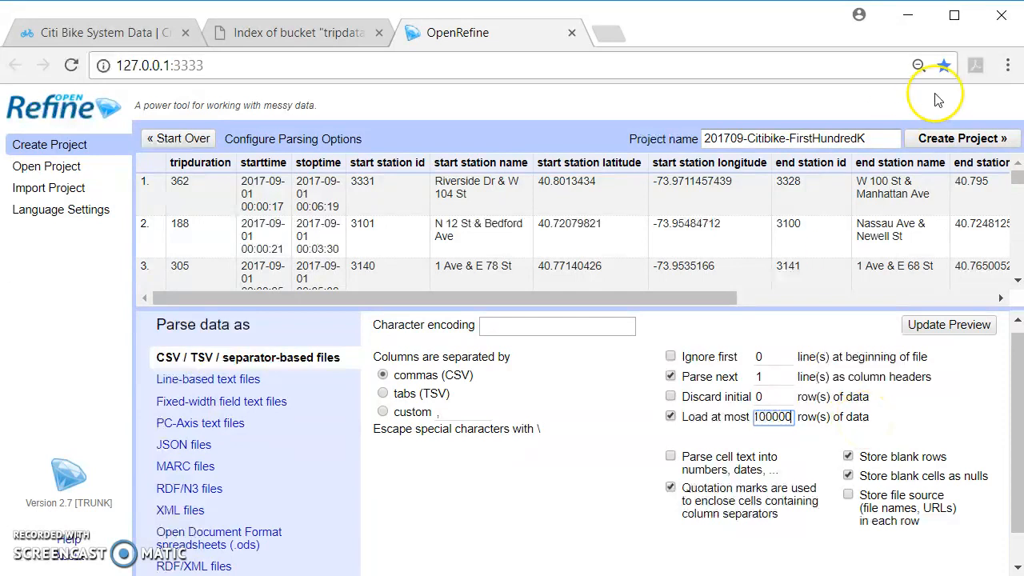
left_click(939, 146)
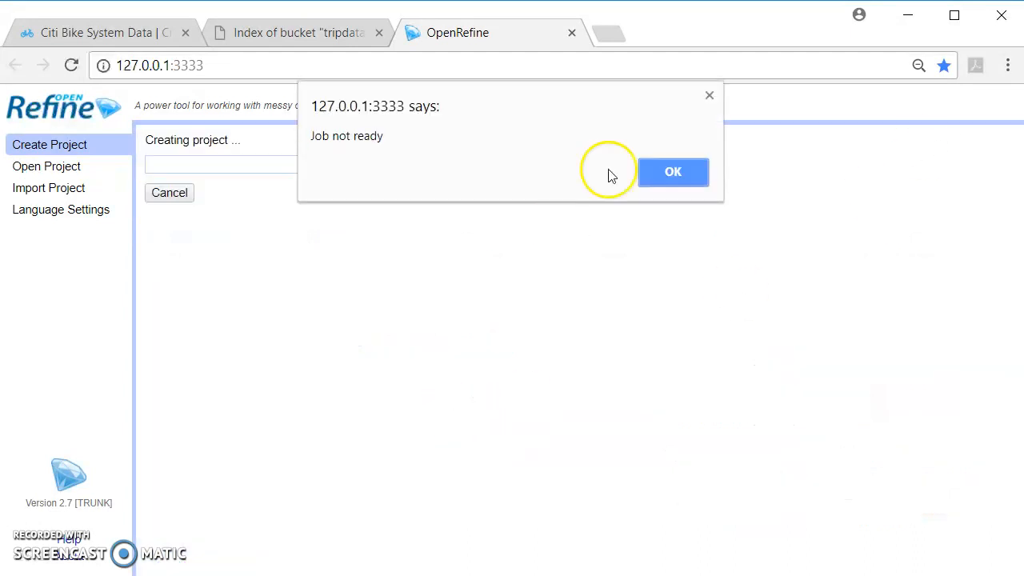
left_click(665, 174)
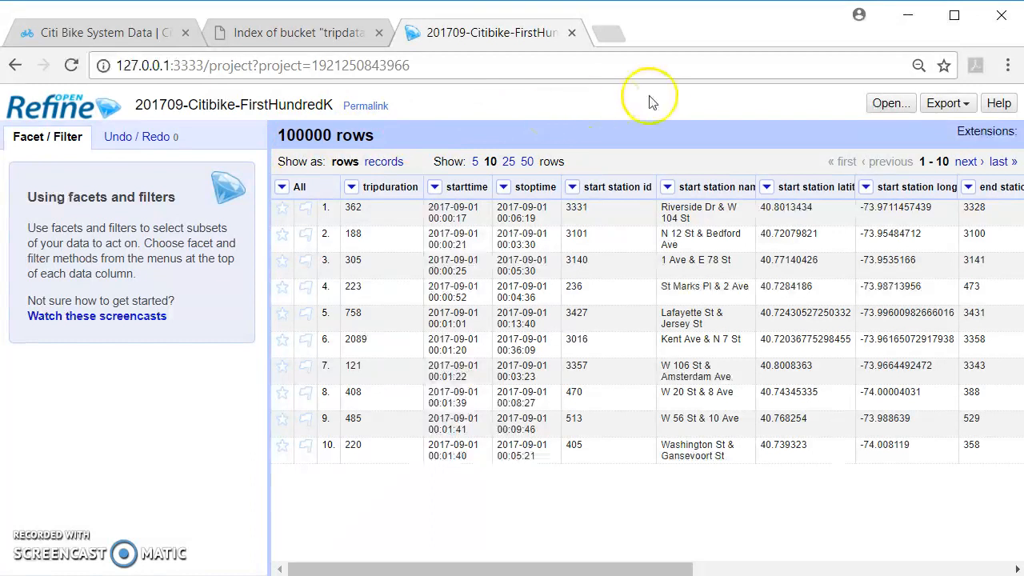
- Browse the trip records at 50 rows per page and return the display to 10 rows
left_click(529, 162)
scroll(565, 296, "down", 1)
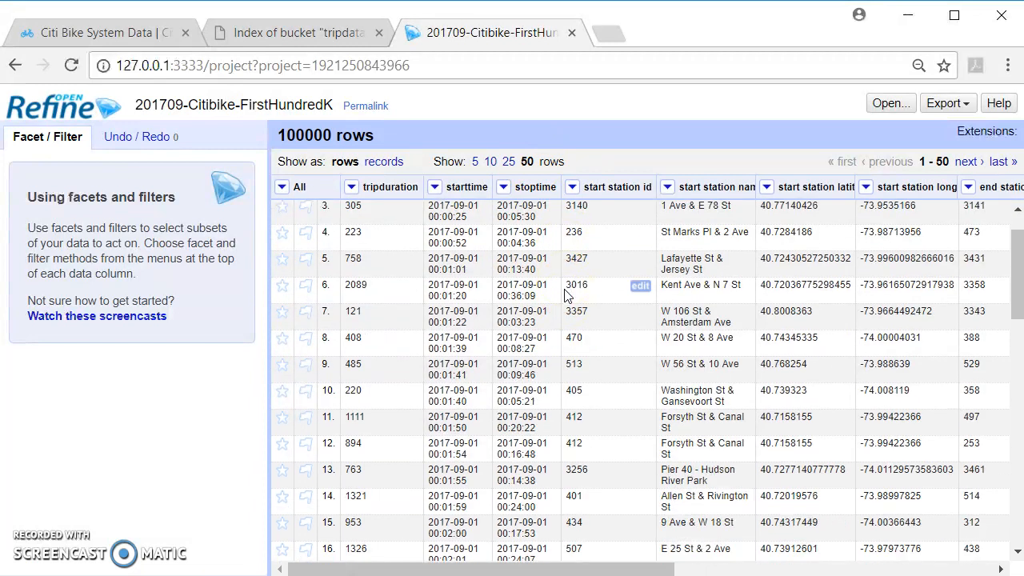
scroll(565, 296, "up", 1)
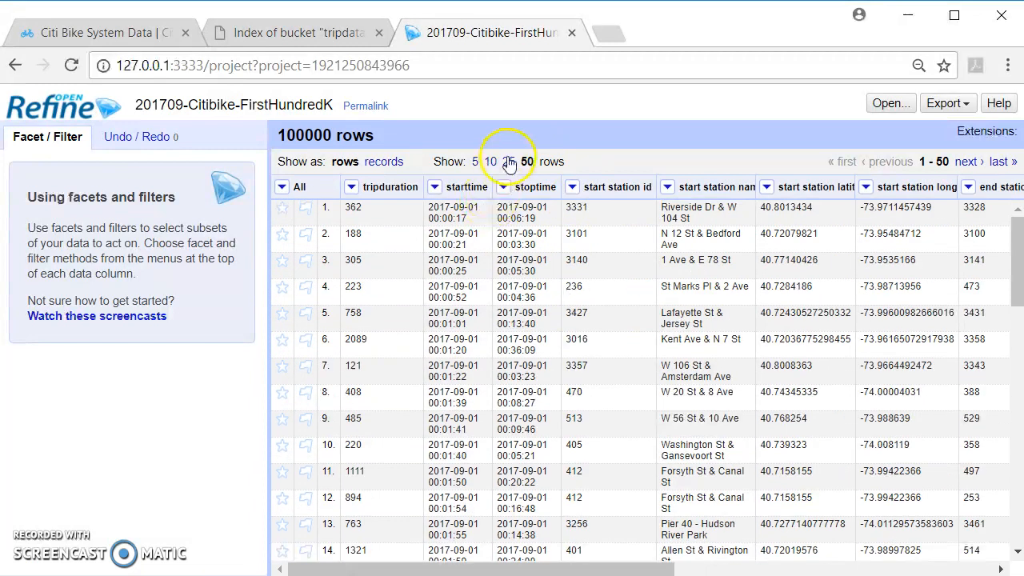
left_click(509, 162)
left_click(490, 162)
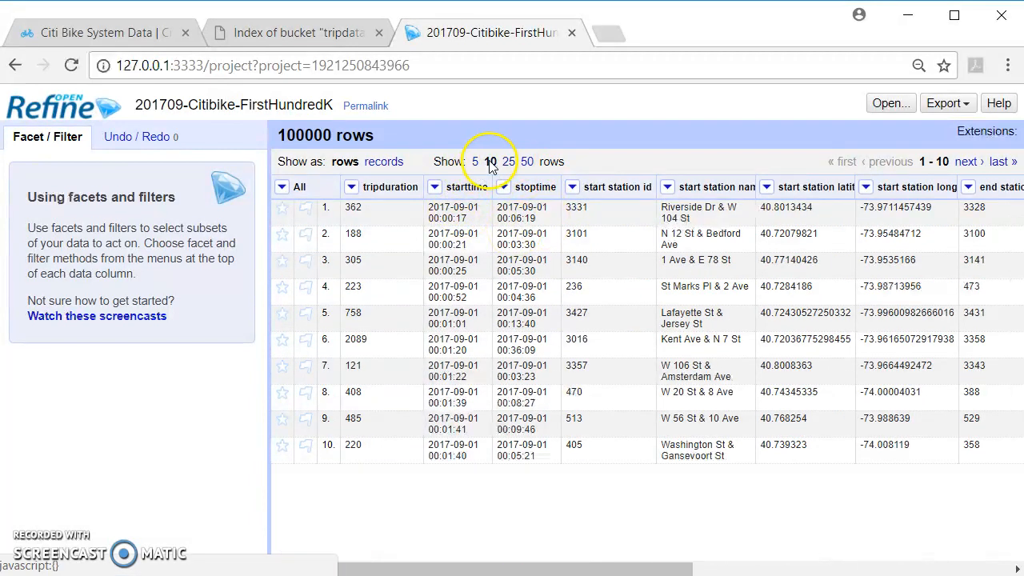
- Page forward through the trip records up to rows 31-40 and return to the first page
left_click(966, 162)
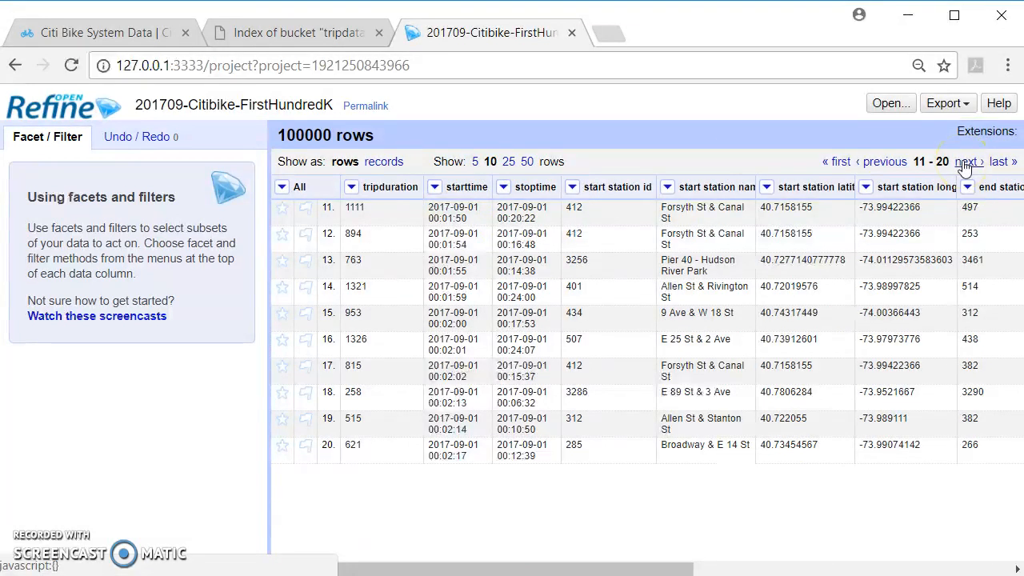
left_click(966, 162)
left_click(966, 162)
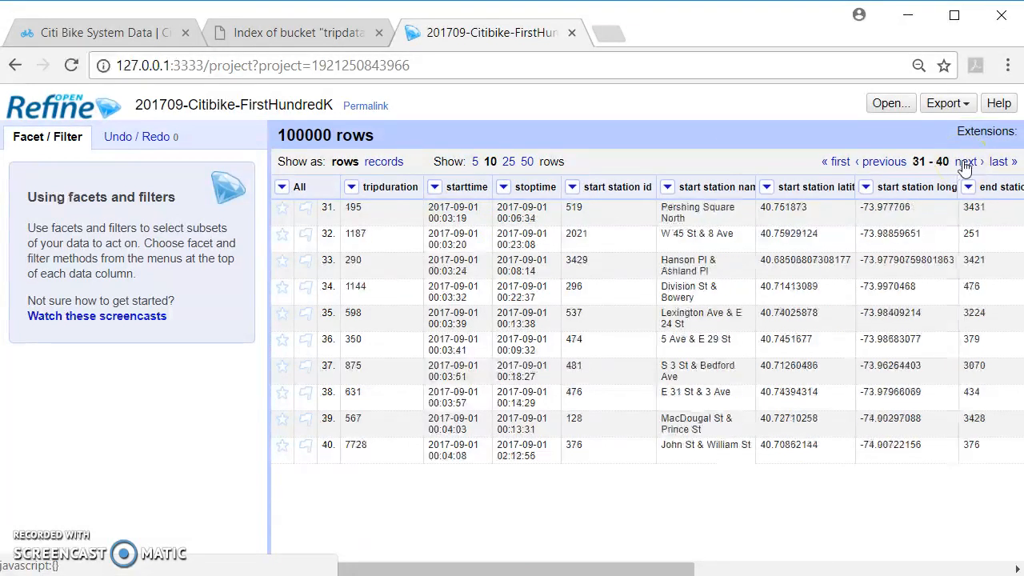
left_click(885, 162)
left_click(885, 162)
left_click(885, 162)
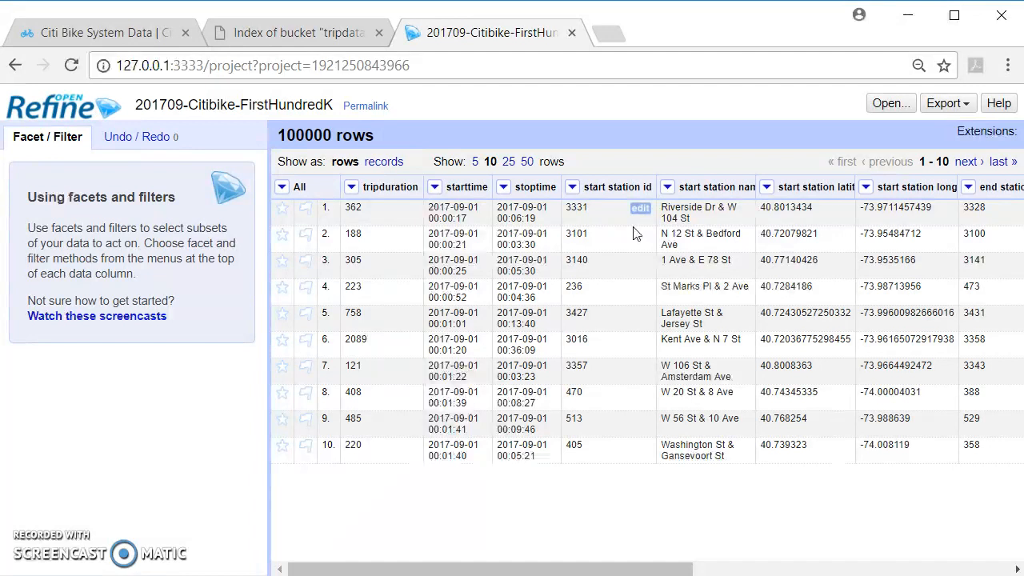
left_click(572, 189)
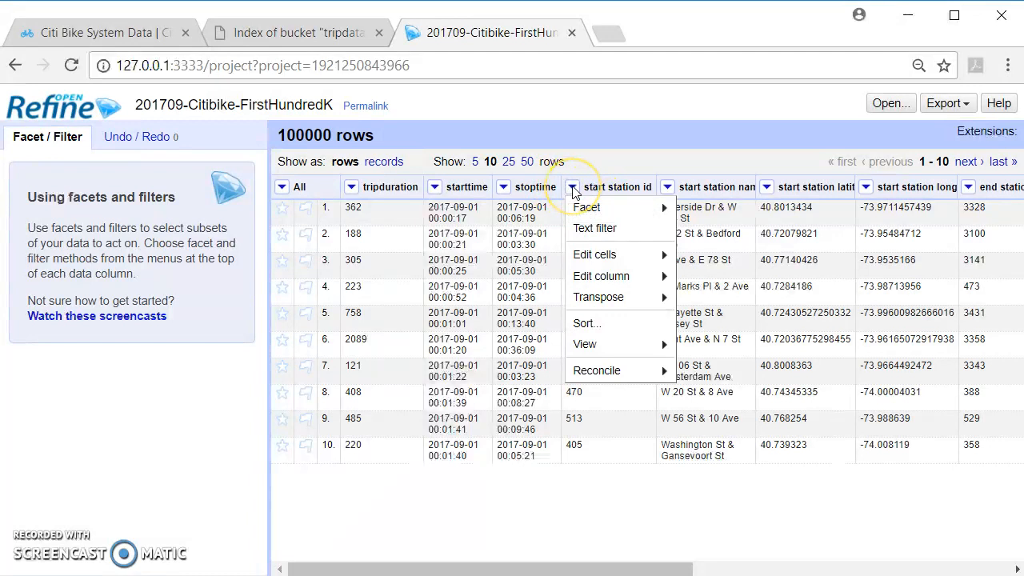
mouse_move(581, 206)
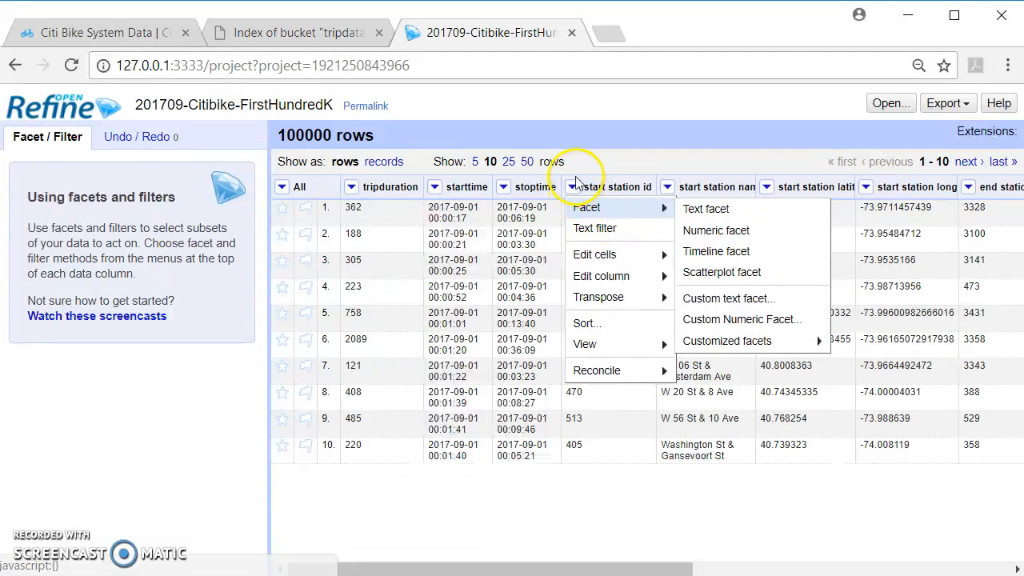
left_click(573, 188)
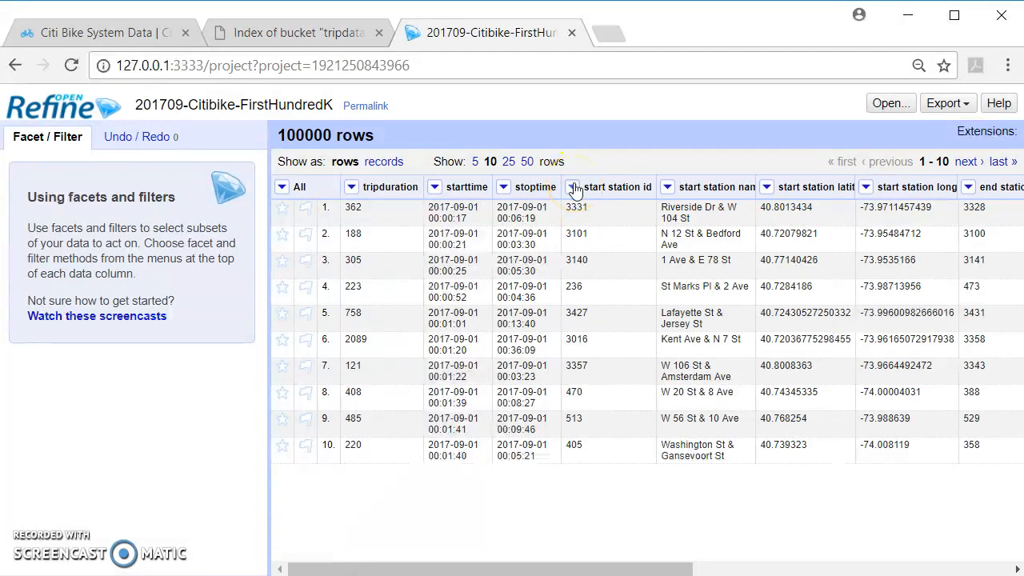
- Create a text facet on the start station id column
left_click(574, 188)
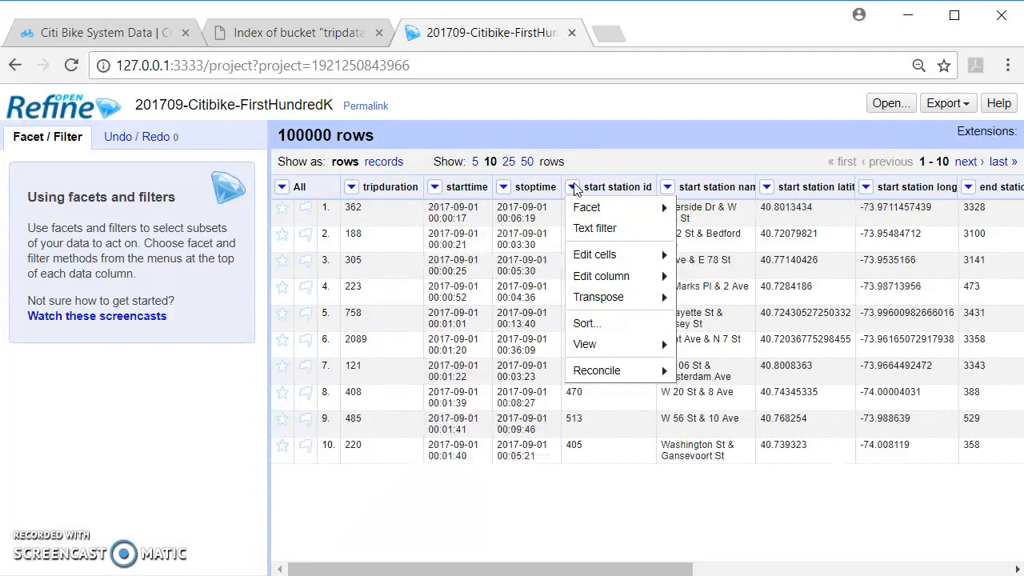
left_click(607, 214)
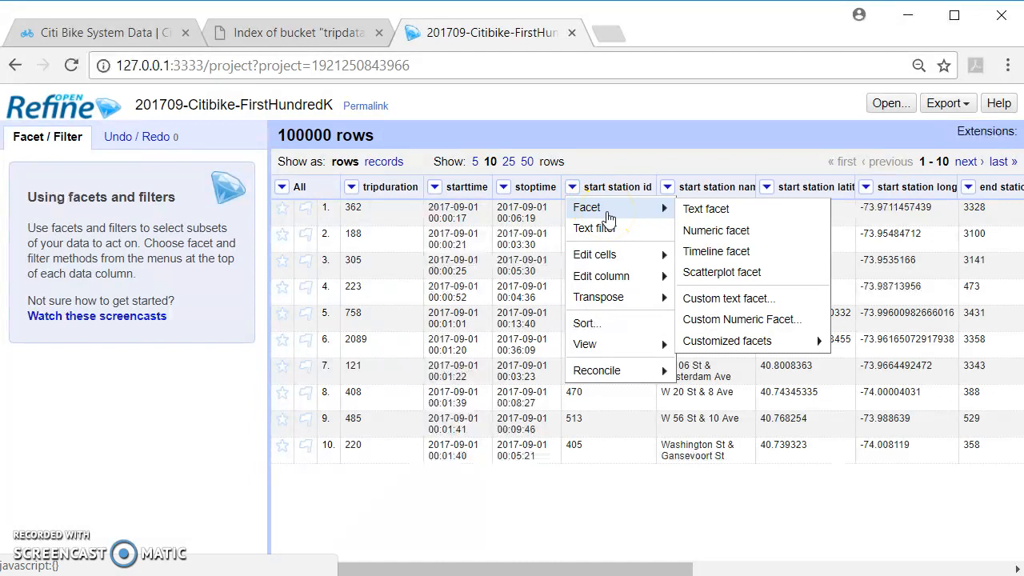
left_click(741, 211)
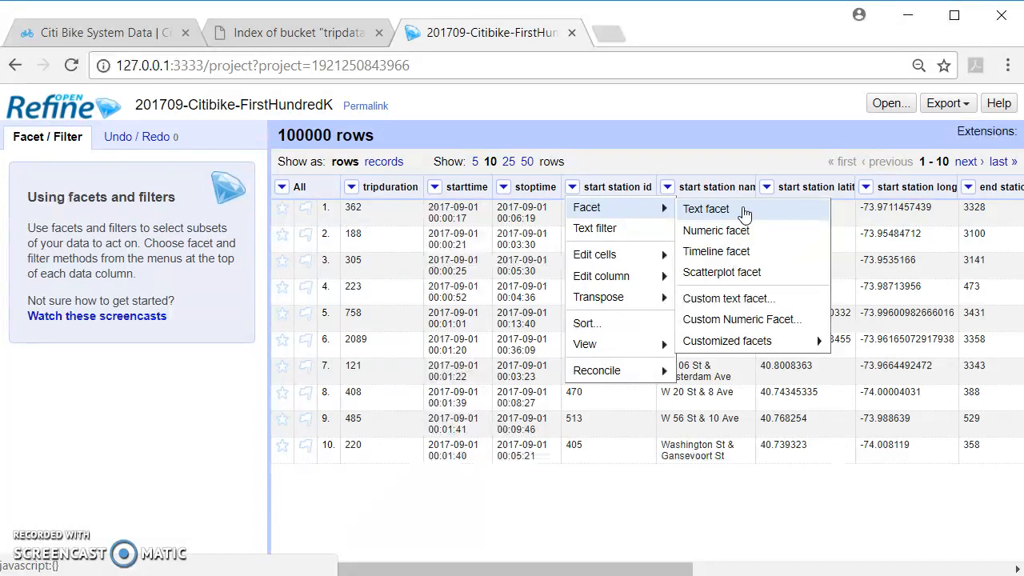
left_click(744, 212)
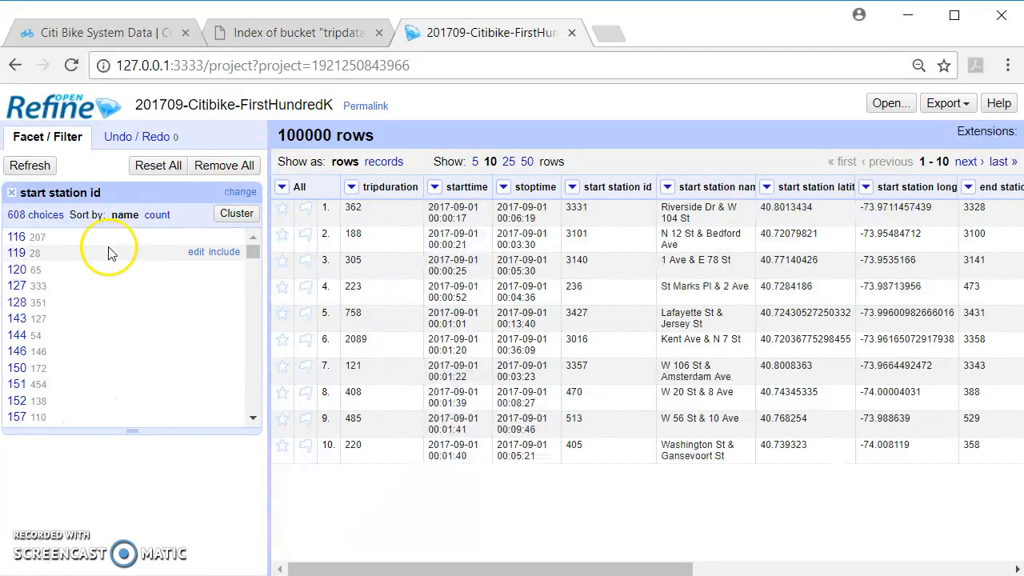
- Sort the start station id facet by count and look through its most frequent values
left_click(154, 217)
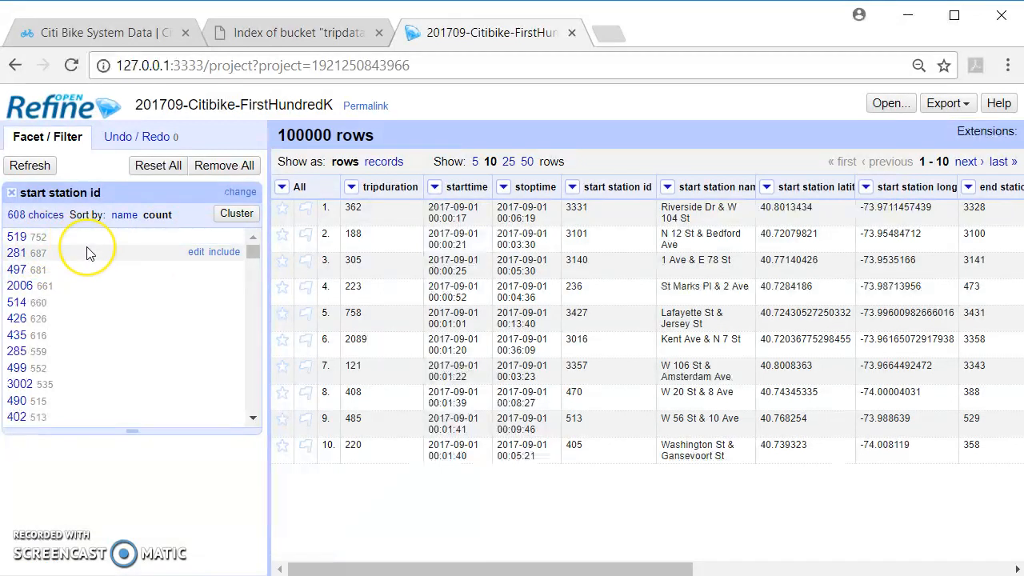
scroll(89, 253, "down", 5)
scroll(89, 252, "up", 5)
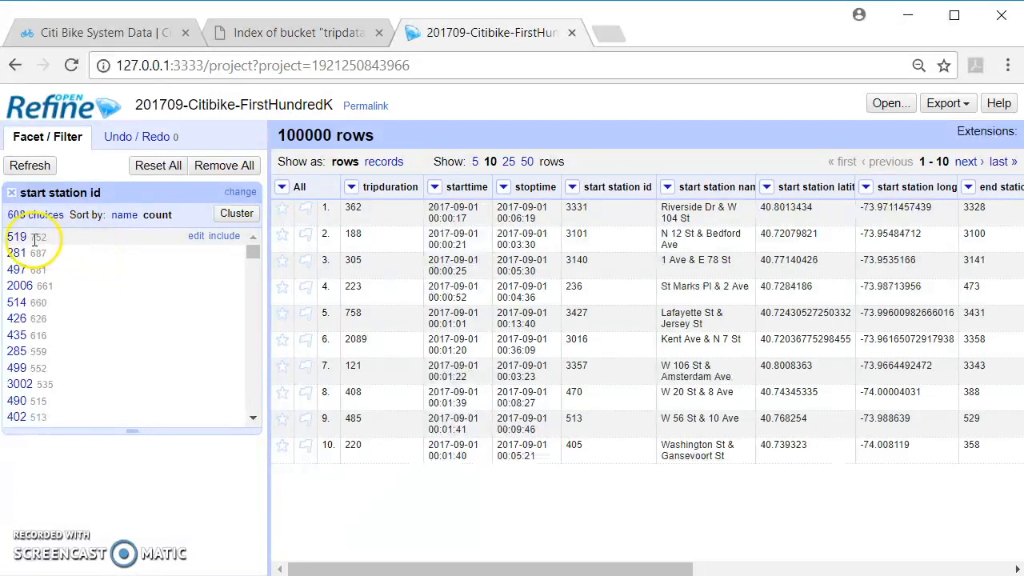
left_click(122, 229)
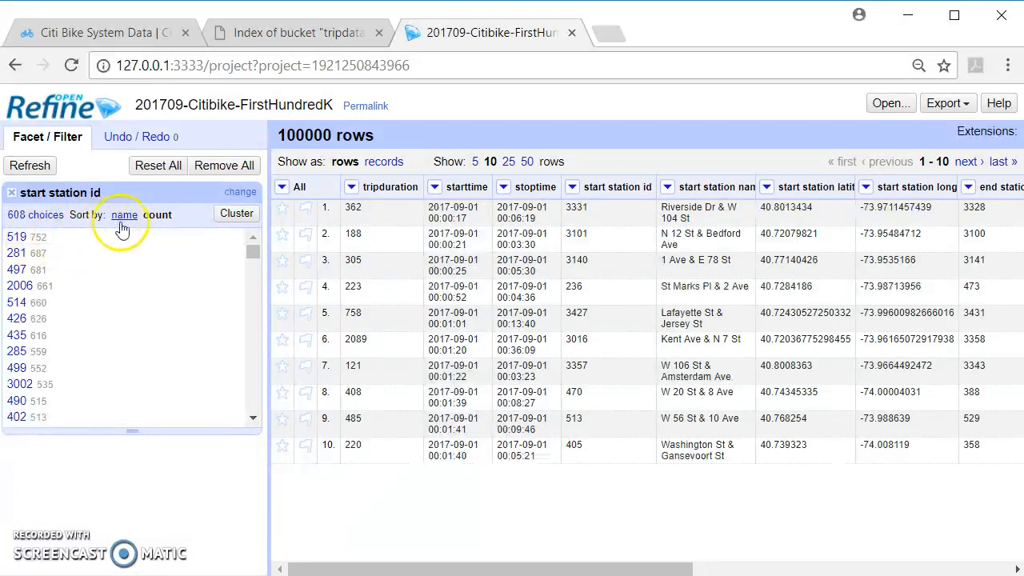
- Review the start station id facet choices as tab-separated values from the beginning of the list, and close the listing
left_click(36, 216)
scroll(440, 352, "up", 20)
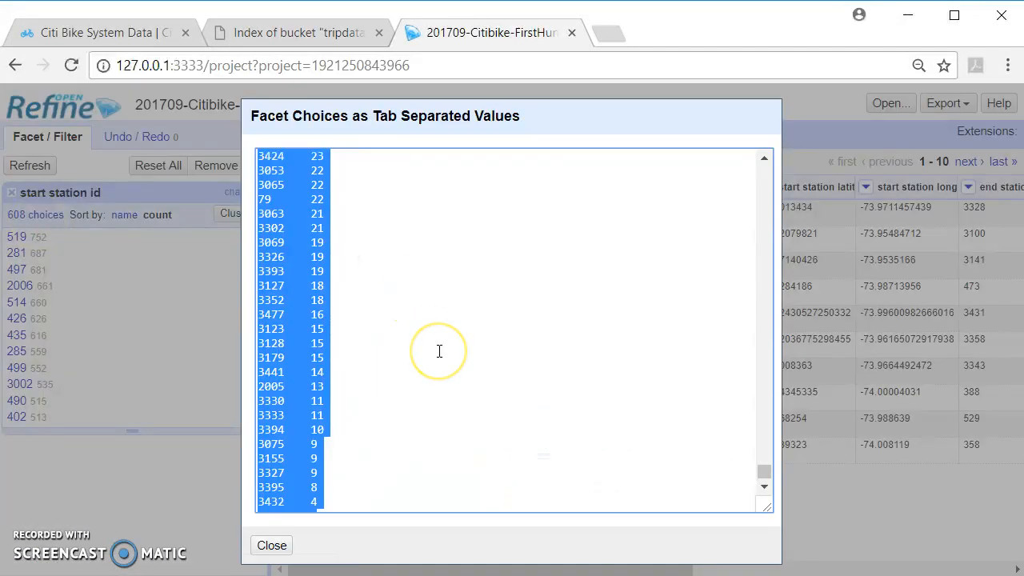
scroll(439, 351, "up", 20)
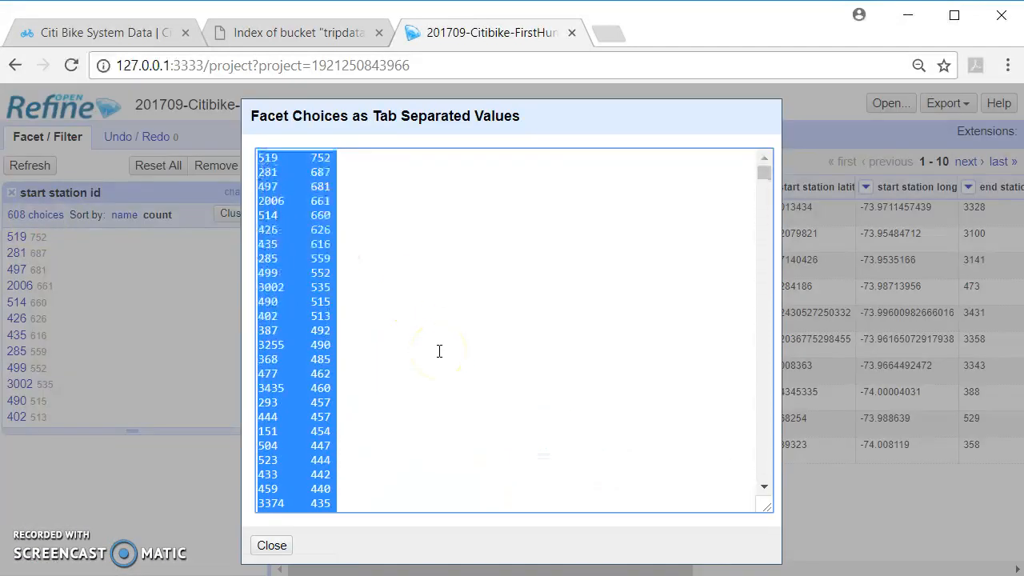
left_click(432, 239)
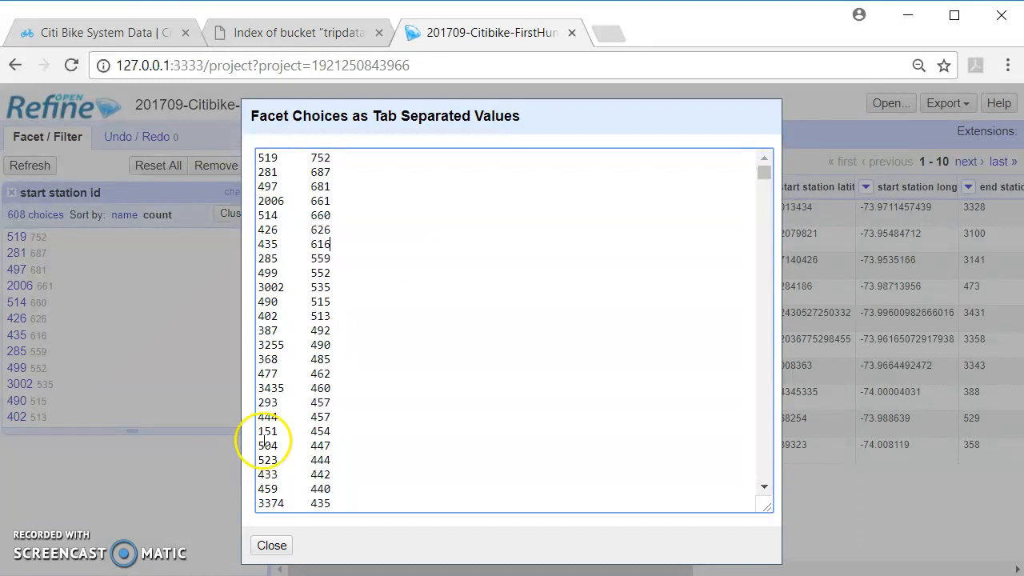
left_click(273, 550)
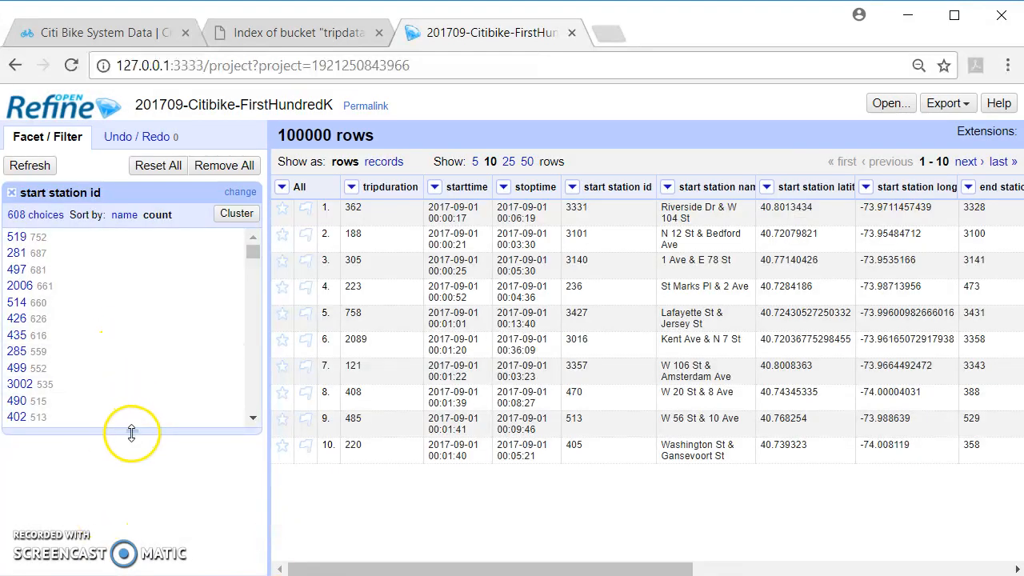
- Filter the trips to start station ids 519, 281 and 497, and shorten the facet's list
left_click_drag(131, 433, 135, 365)
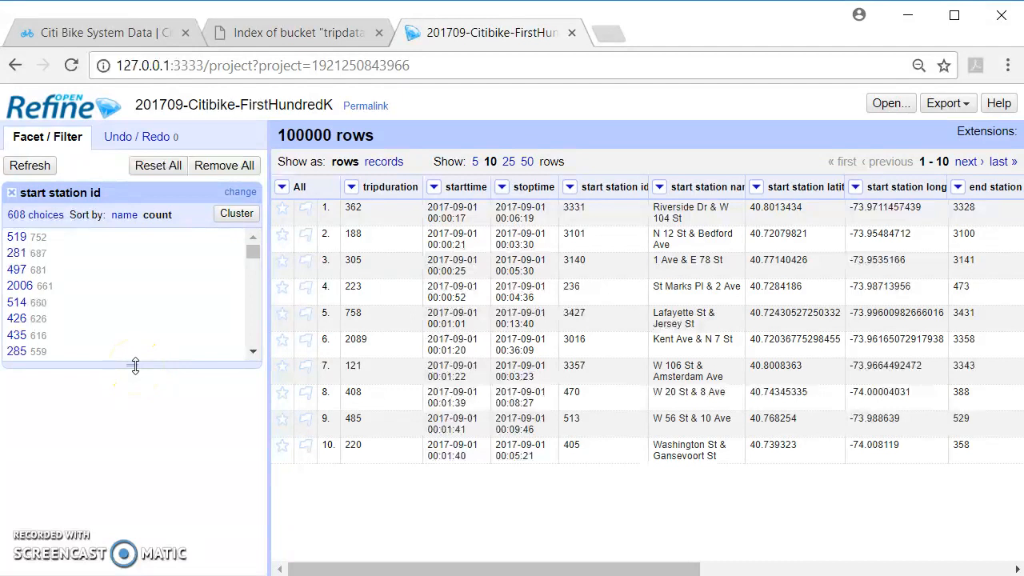
left_click_drag(135, 365, 127, 392)
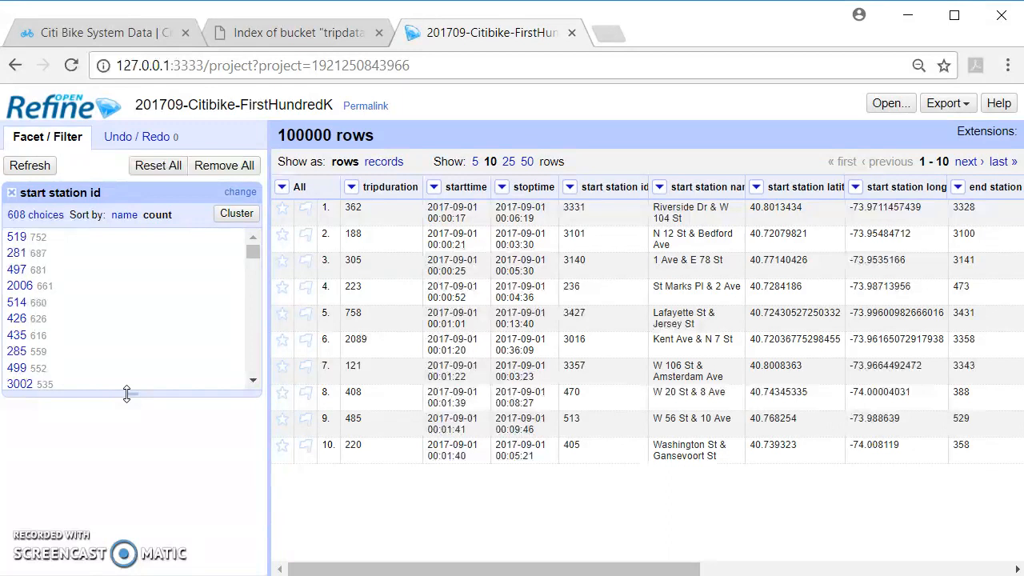
left_click(16, 240)
left_click(18, 240)
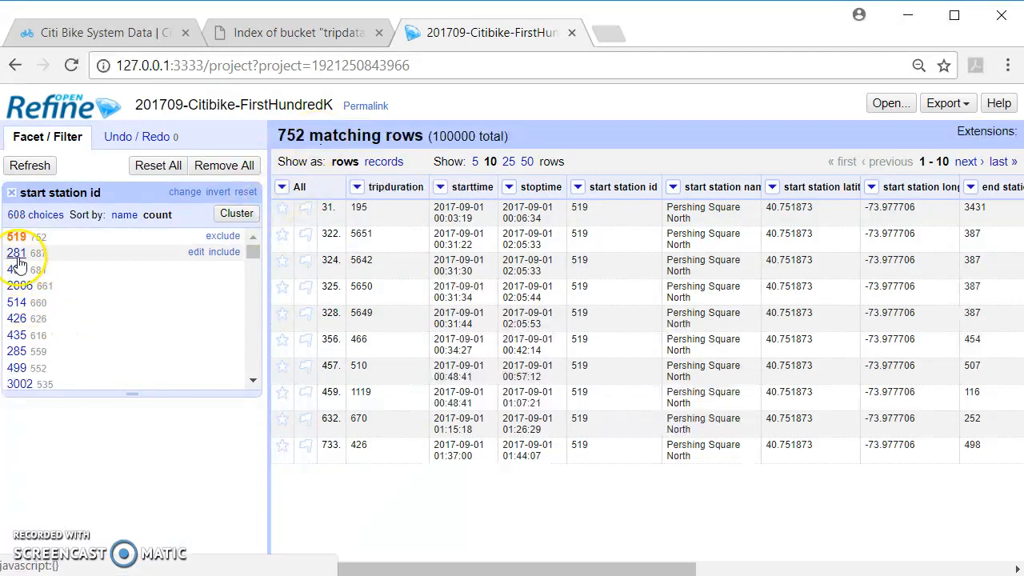
left_click(224, 253)
left_click(224, 270)
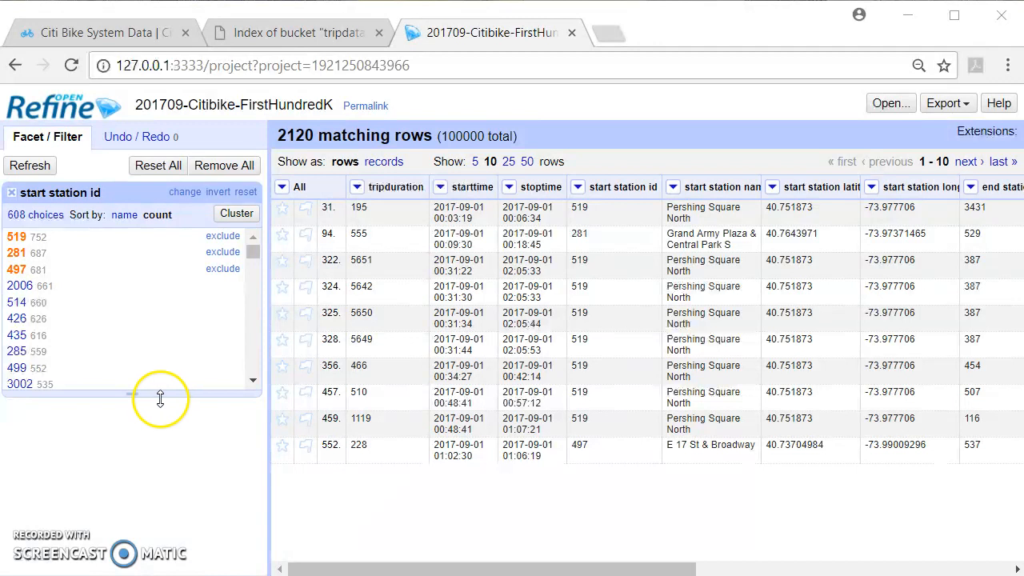
left_click_drag(137, 392, 133, 340)
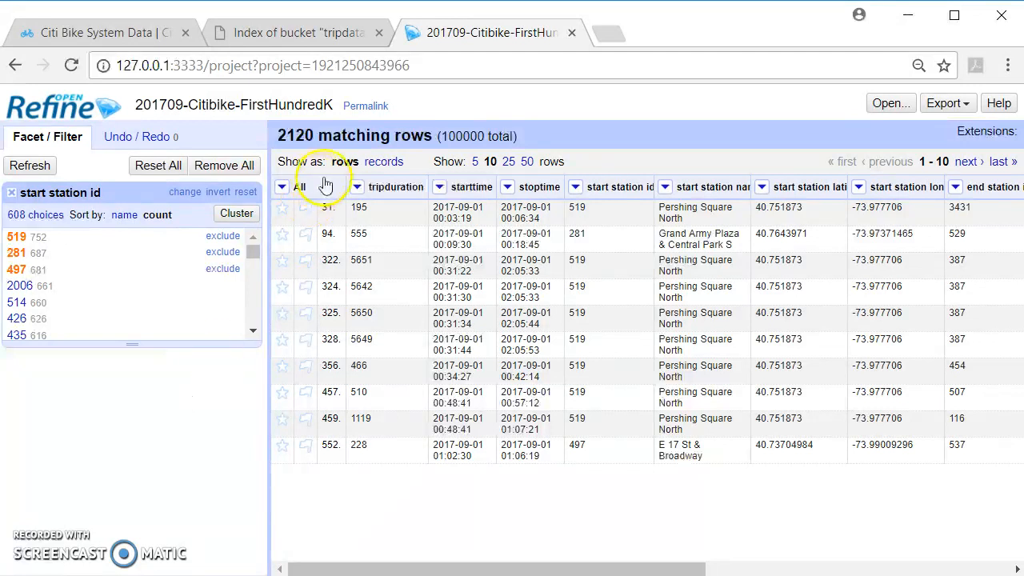
left_click(358, 188)
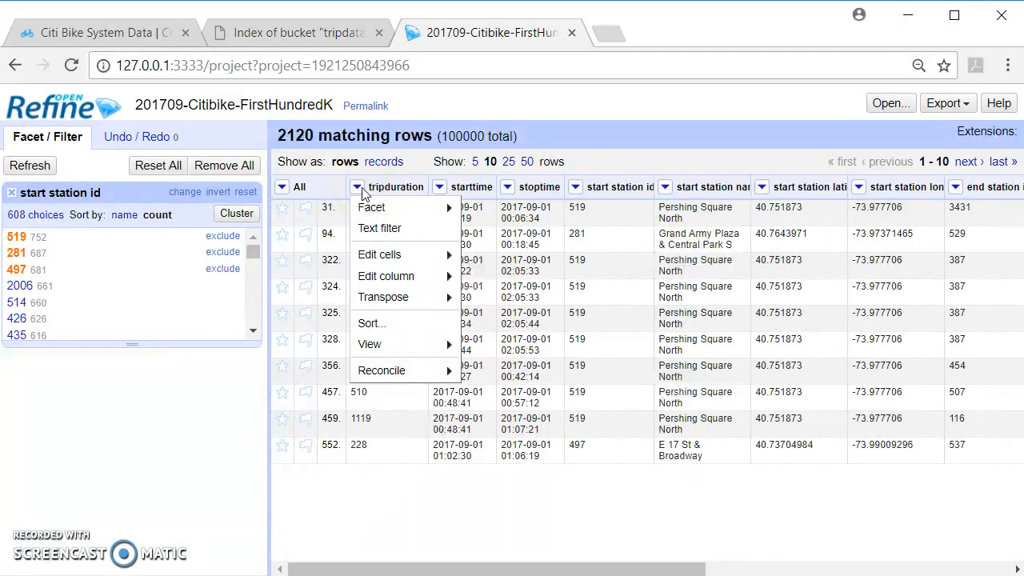
left_click(374, 256)
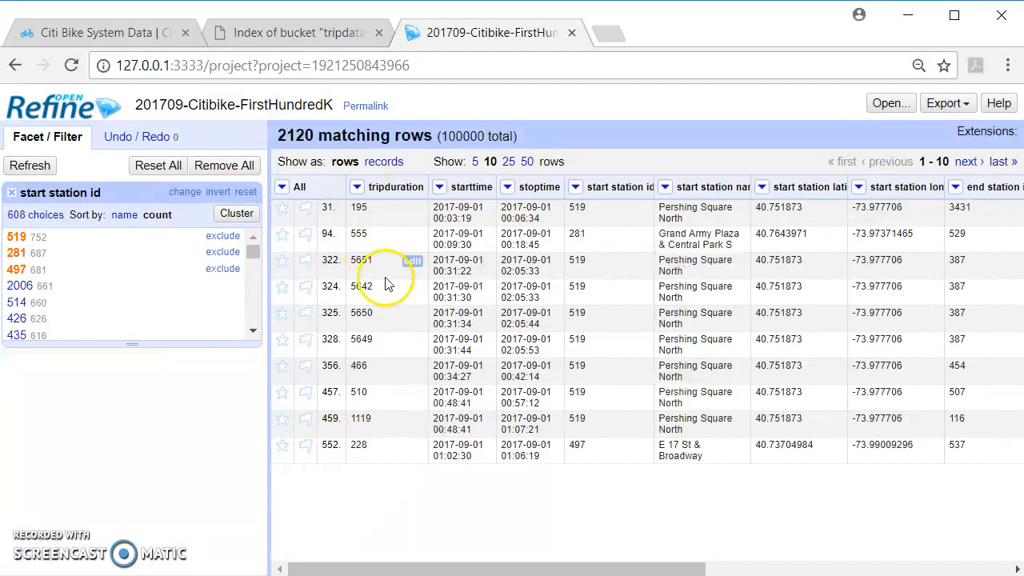
left_click(357, 187)
left_click(628, 261)
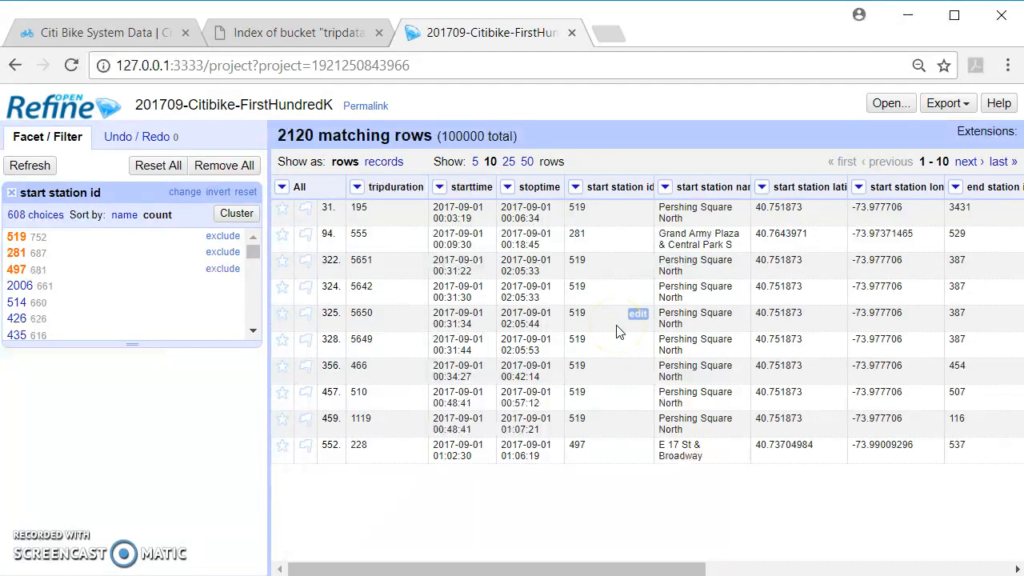
- Convert the tripduration cells of the filtered rows to numbers with the common transform
left_click(359, 189)
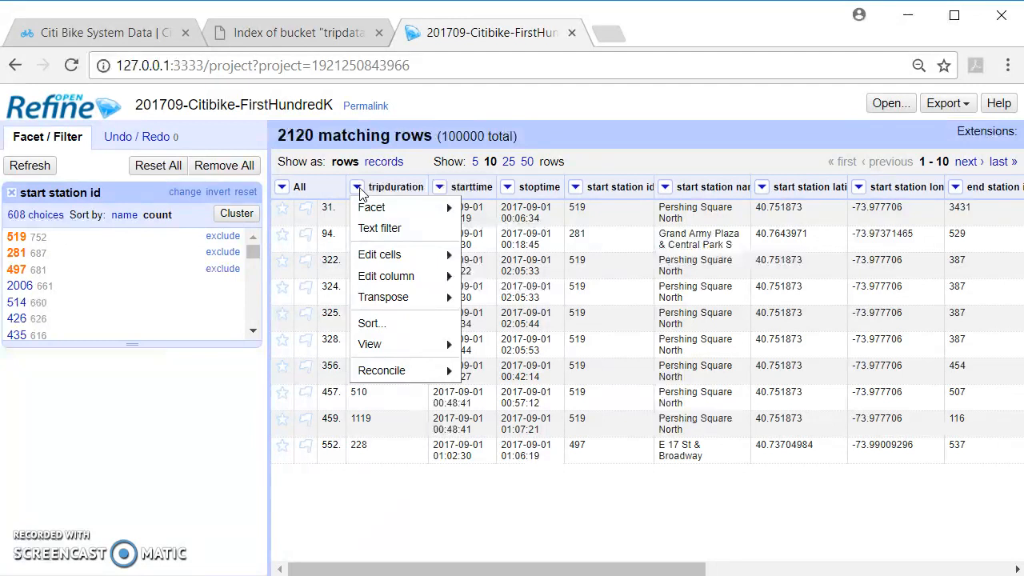
left_click(385, 258)
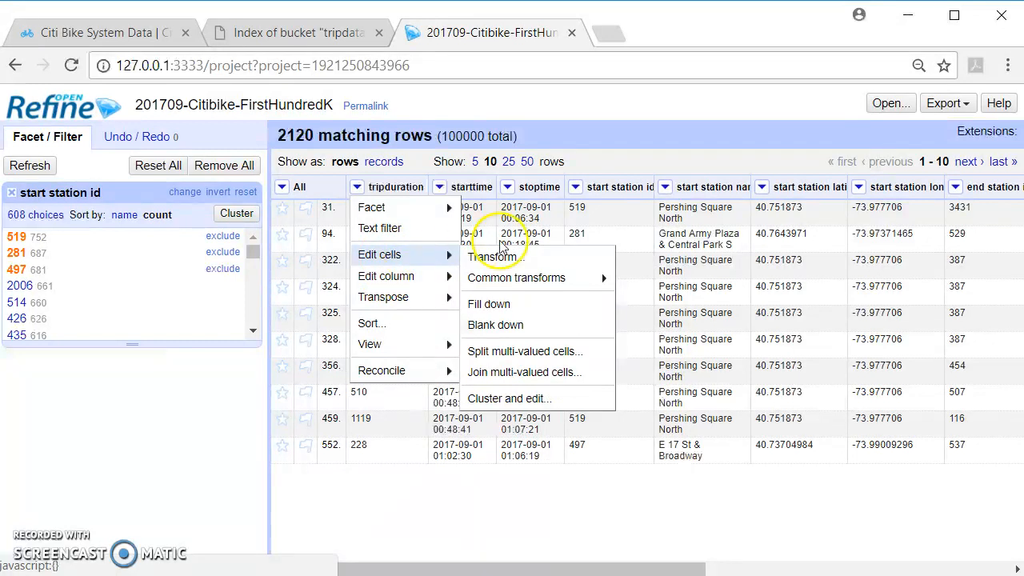
left_click(549, 281)
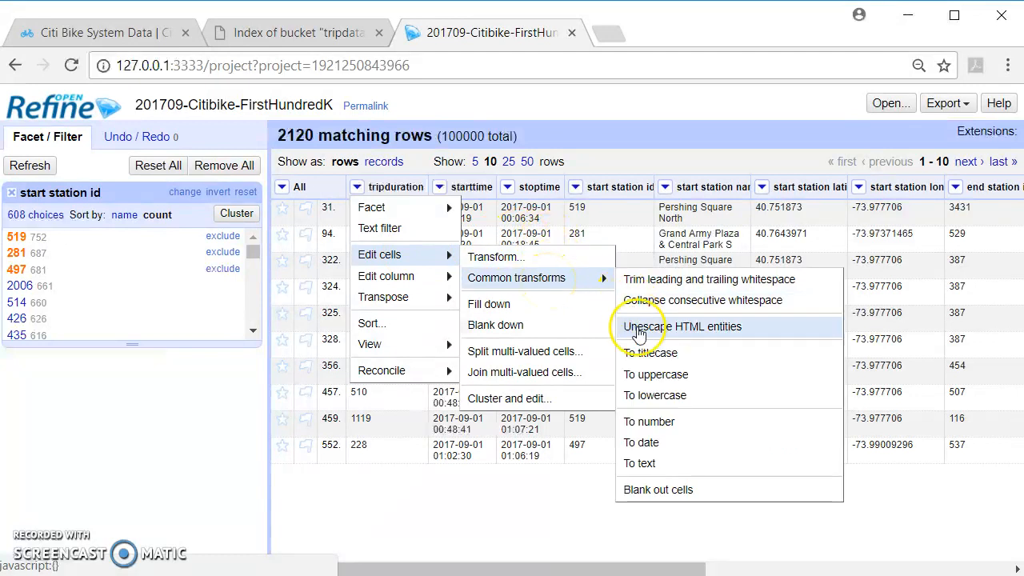
left_click(661, 430)
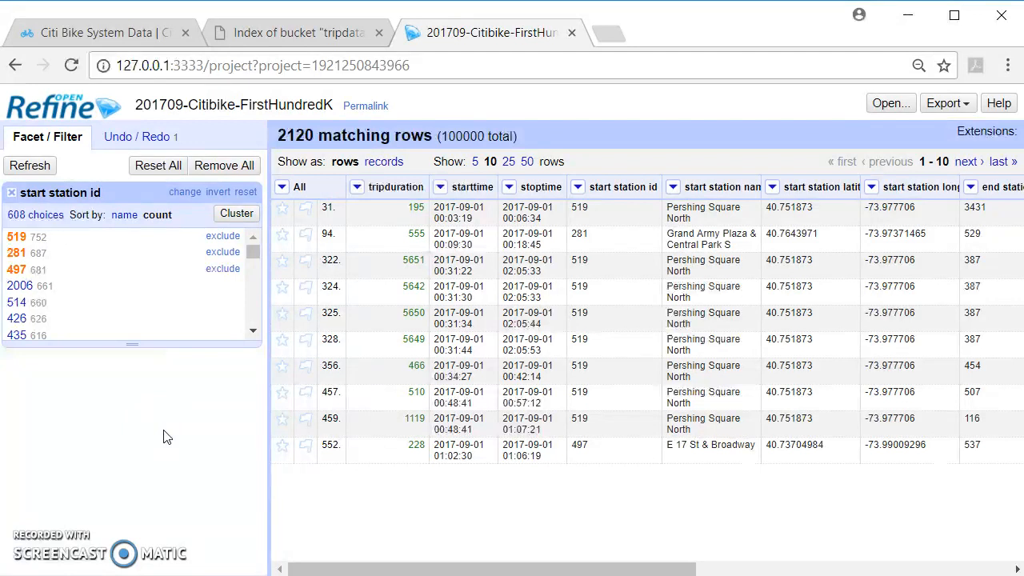
- Start exporting the filtered rows as comma-separated values and cancel saving the file
left_click(942, 102)
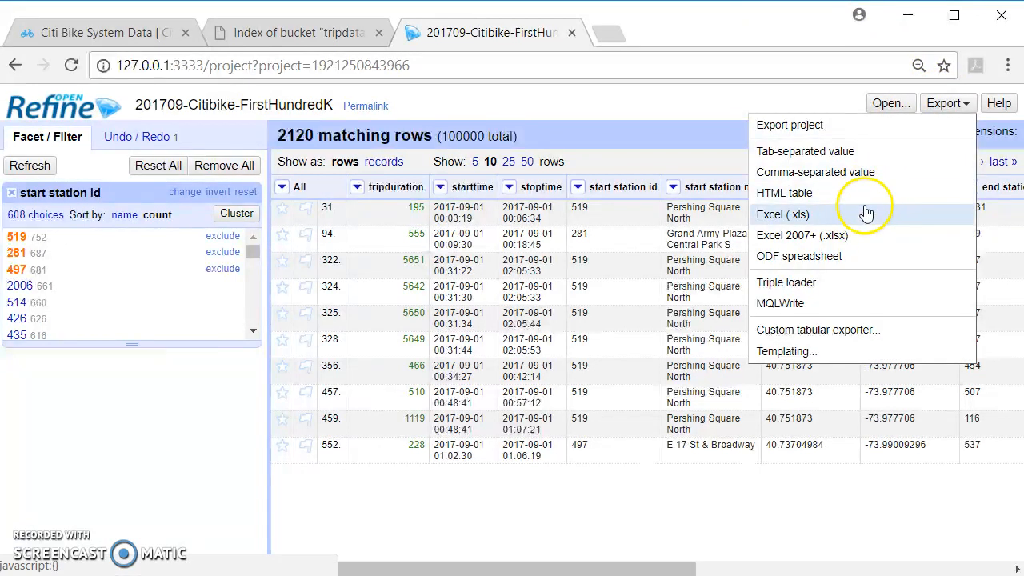
left_click(865, 172)
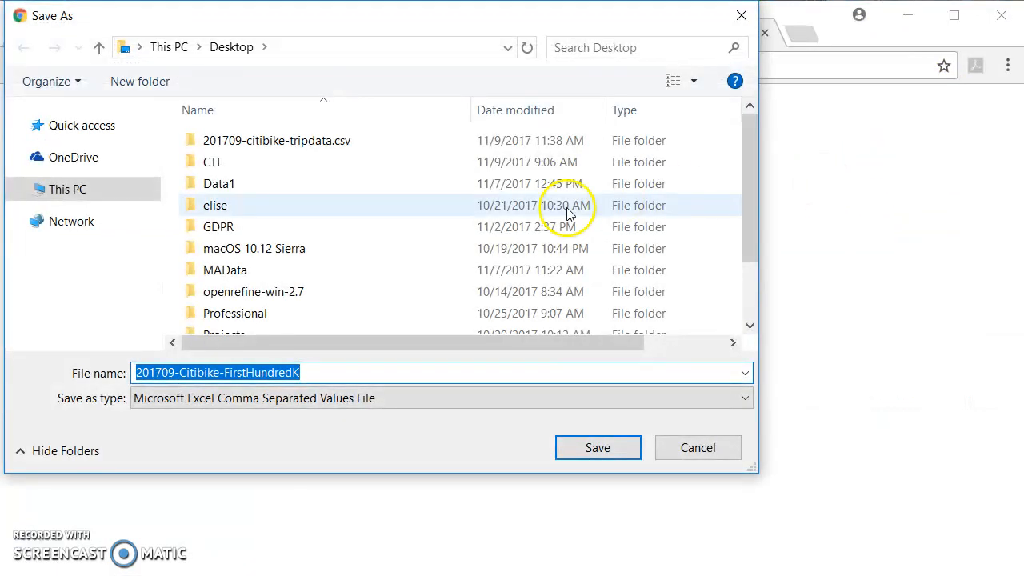
left_click(731, 17)
left_click(765, 32)
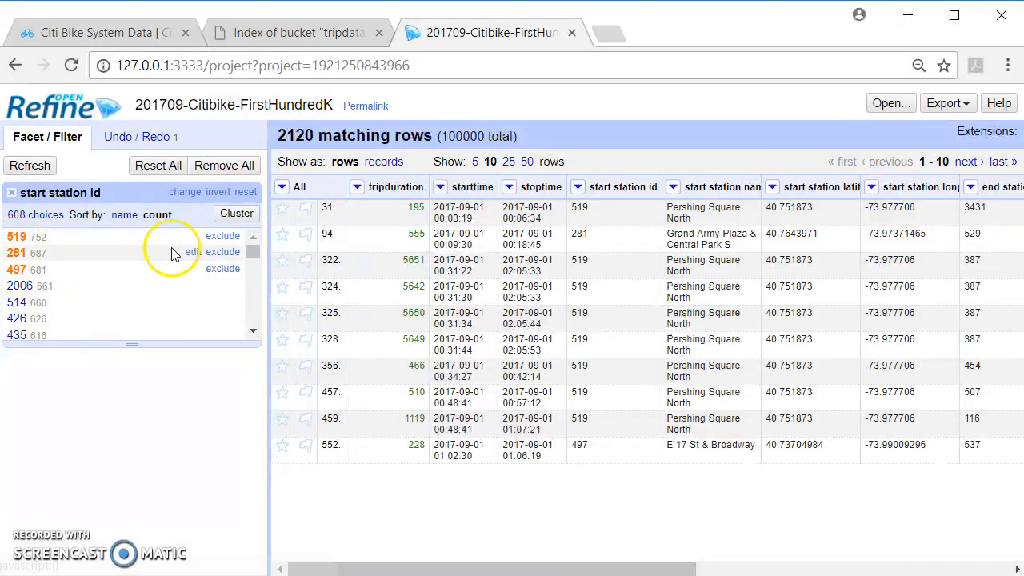
- Exclude start station ids 519, 281 and 497 from the facet selection to clear the filter
left_click(222, 236)
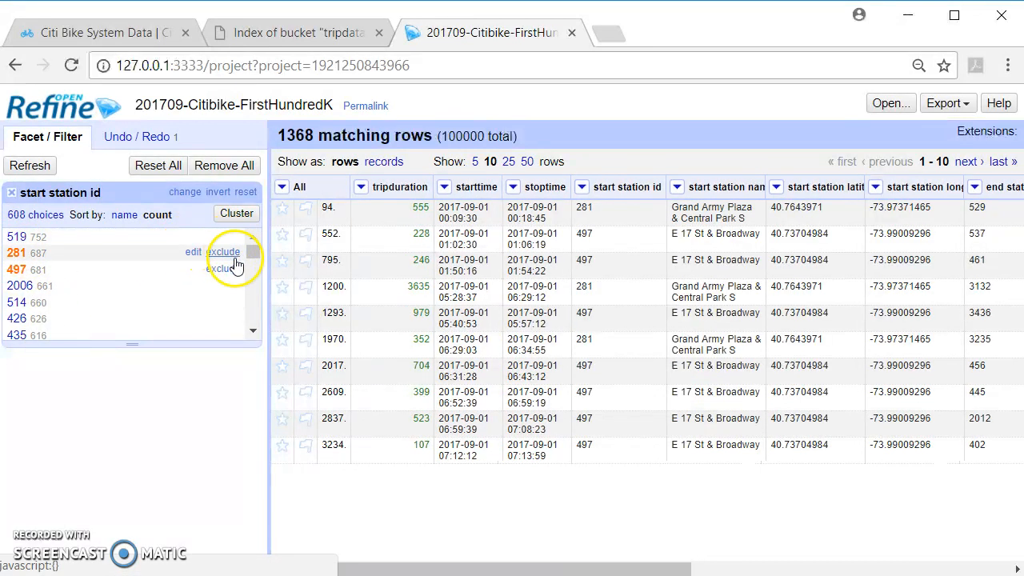
left_click(224, 252)
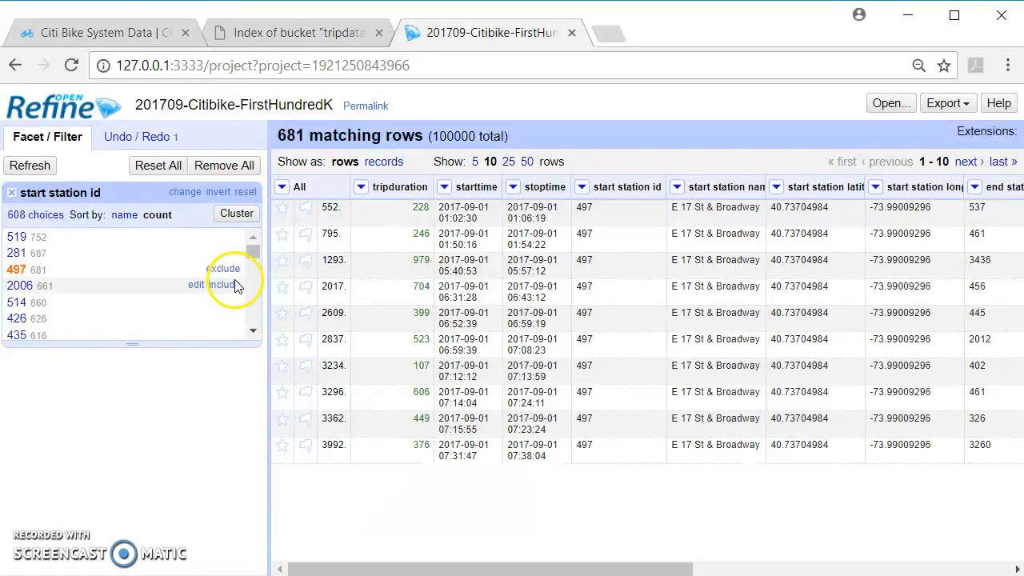
left_click(223, 270)
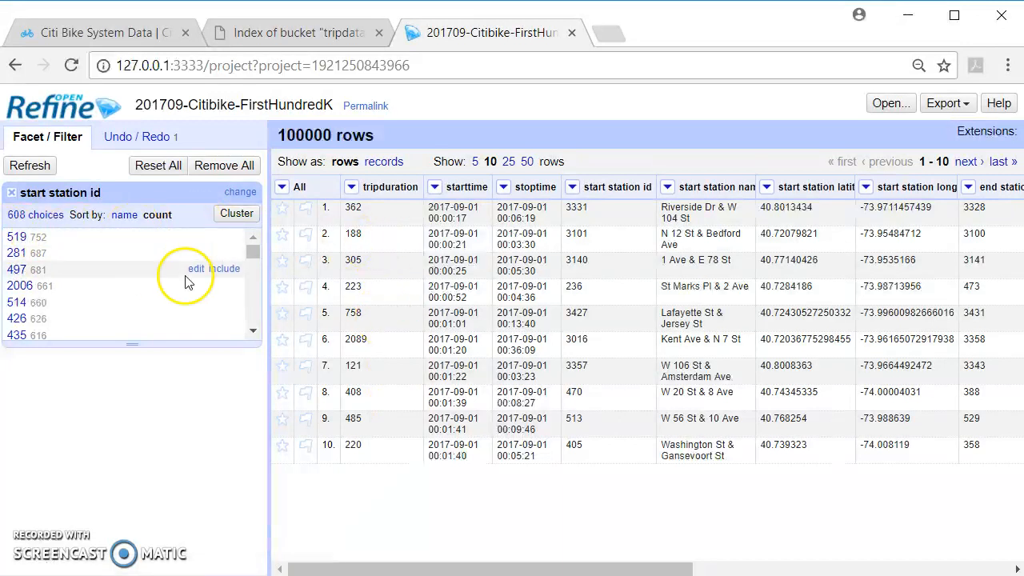
- Filter to start station id 519, clear that filter again, and convert the tripduration cells of all rows to numbers
left_click(16, 236)
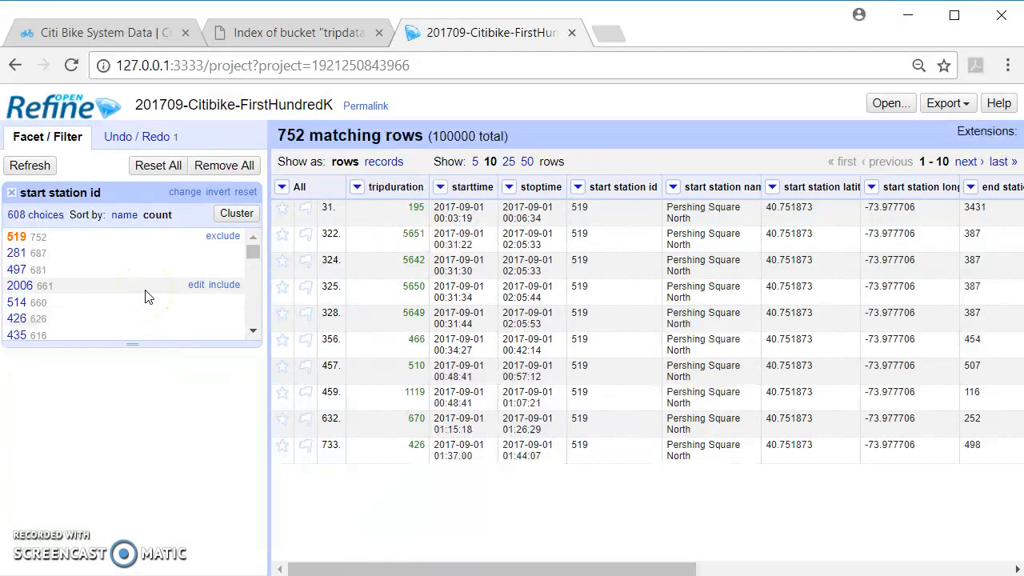
left_click(228, 236)
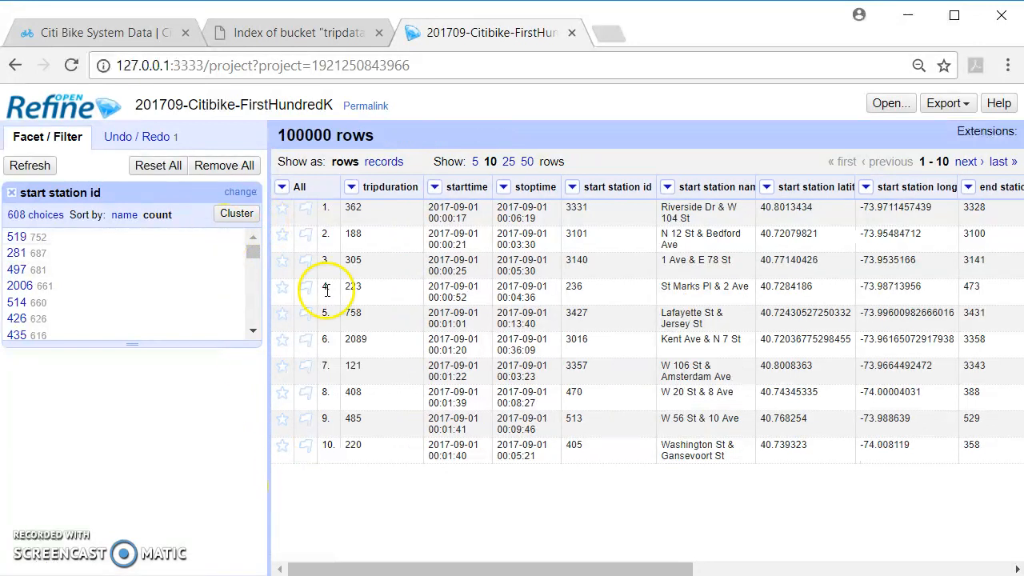
left_click(353, 187)
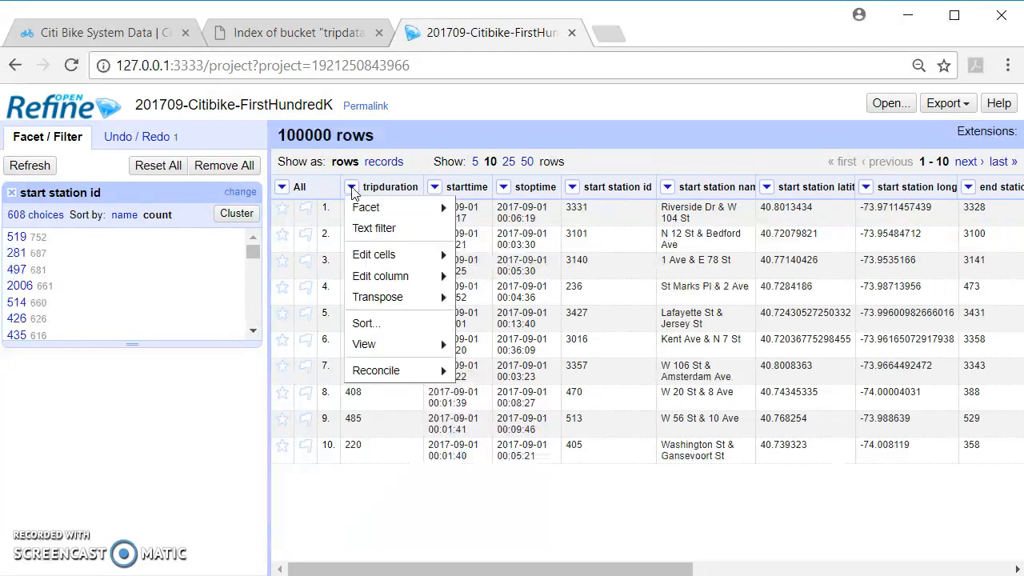
mouse_move(356, 201)
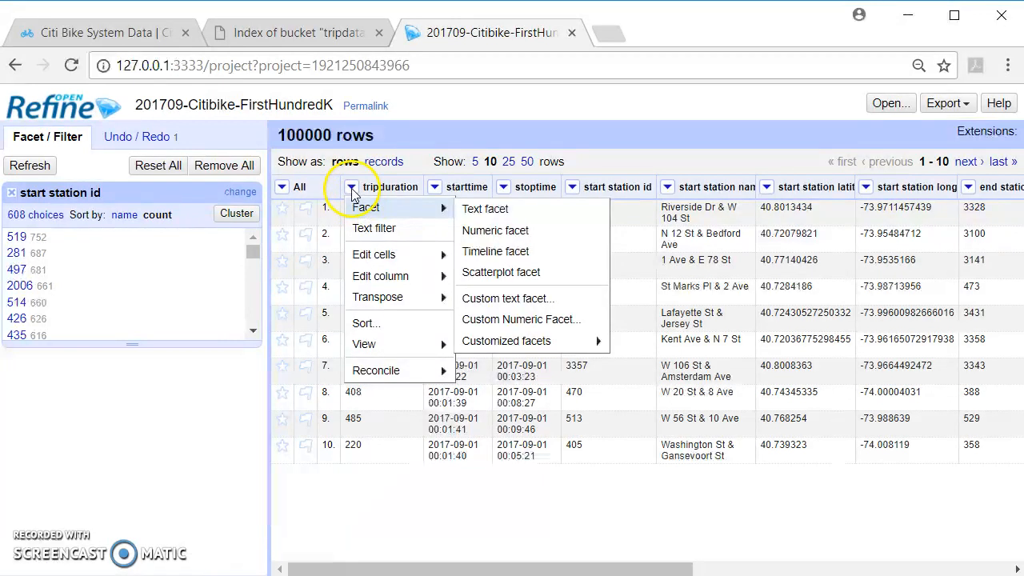
mouse_move(366, 256)
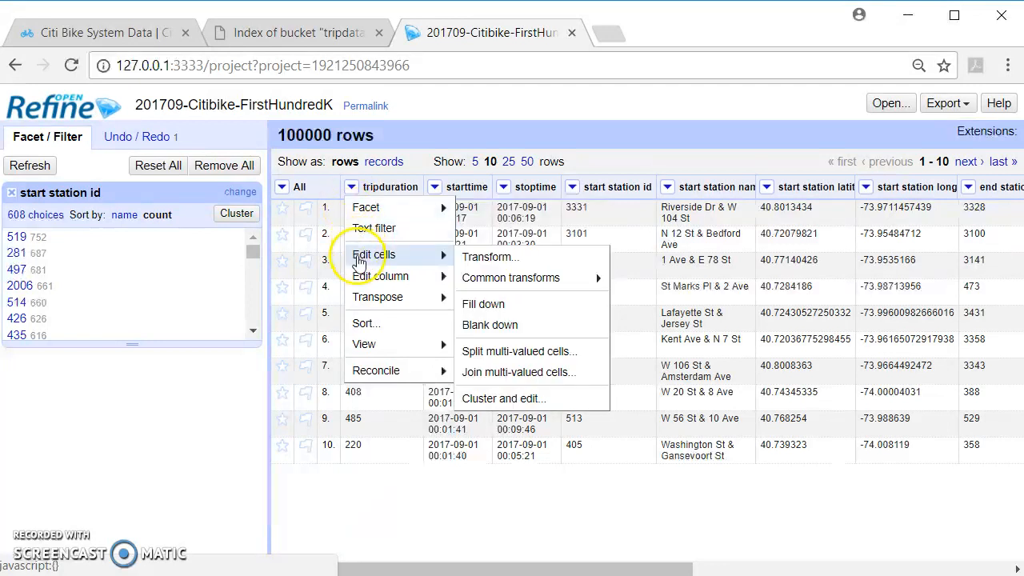
mouse_move(480, 277)
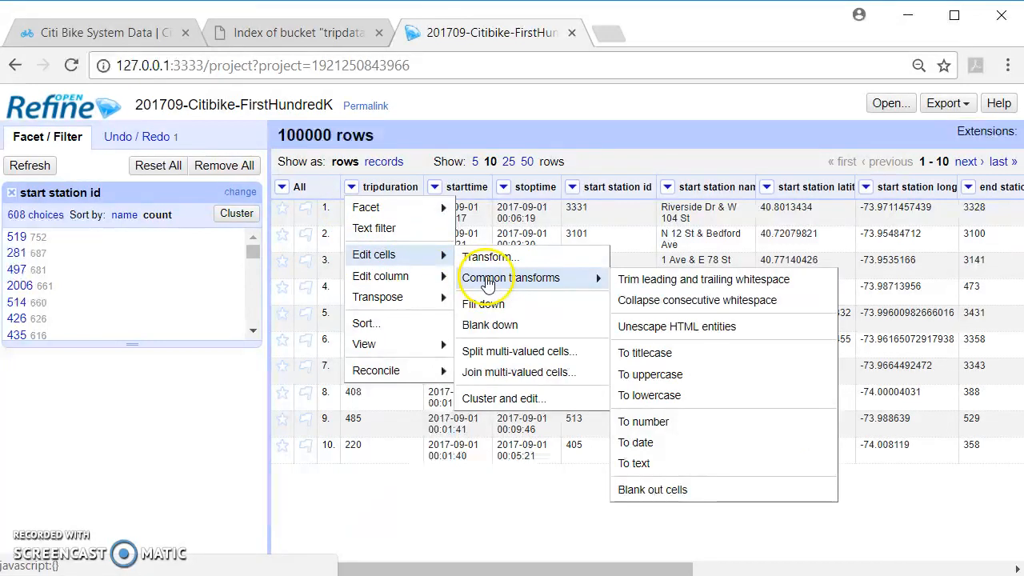
left_click(652, 422)
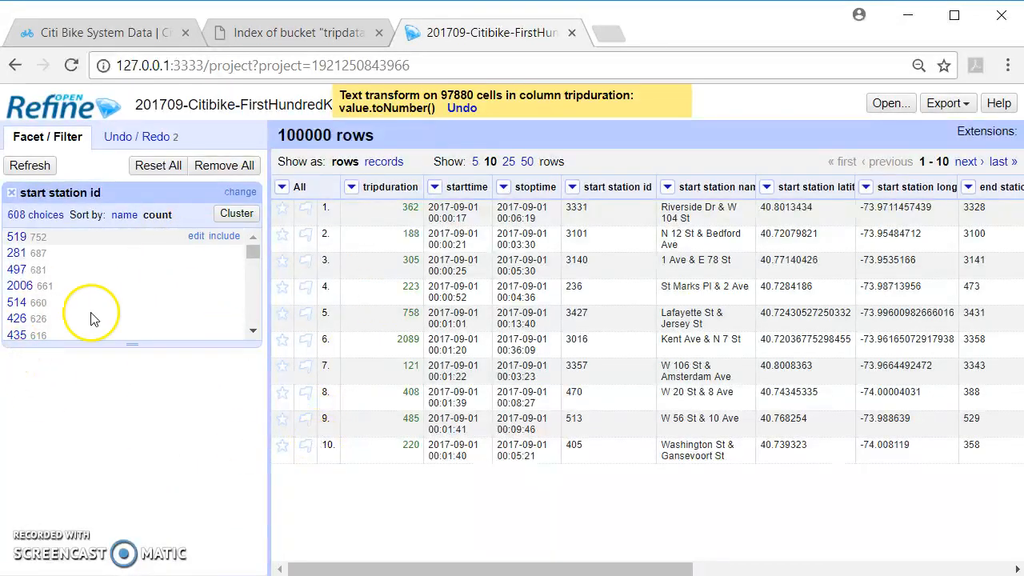
- Convert the starttime and stoptime cells of all rows to dates with the common transform
left_click(435, 187)
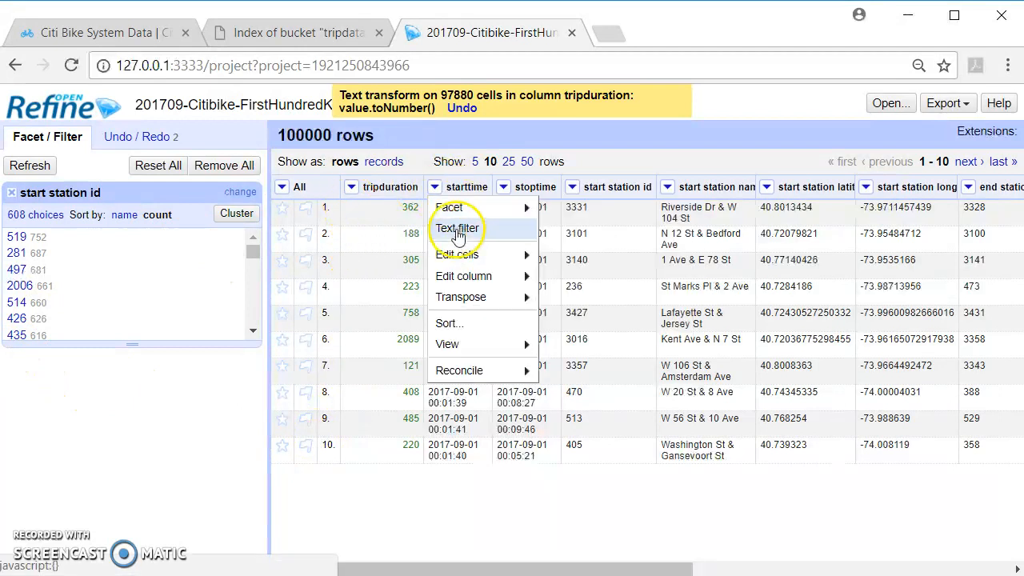
mouse_move(459, 255)
mouse_move(598, 280)
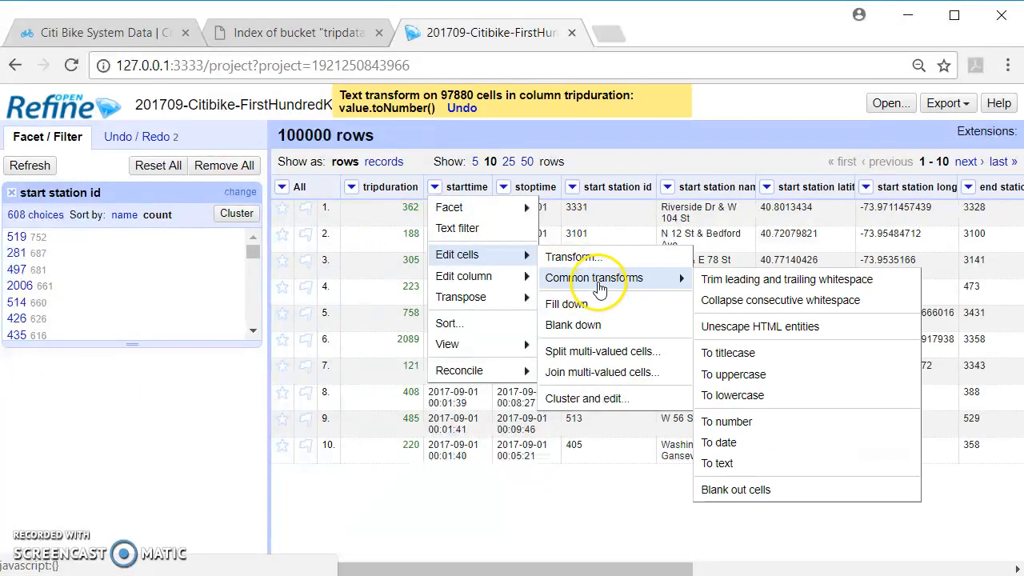
left_click(719, 444)
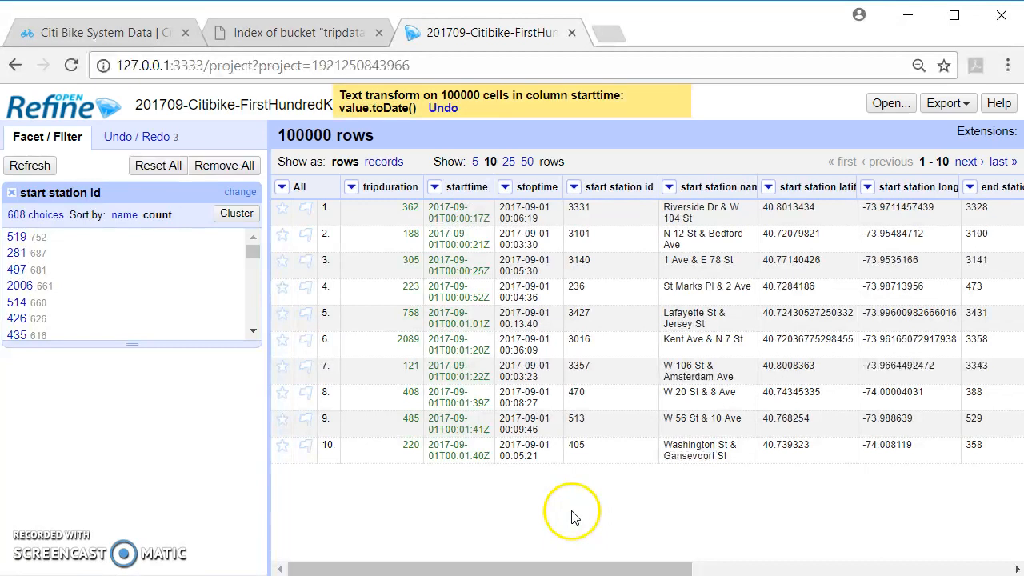
left_click(505, 188)
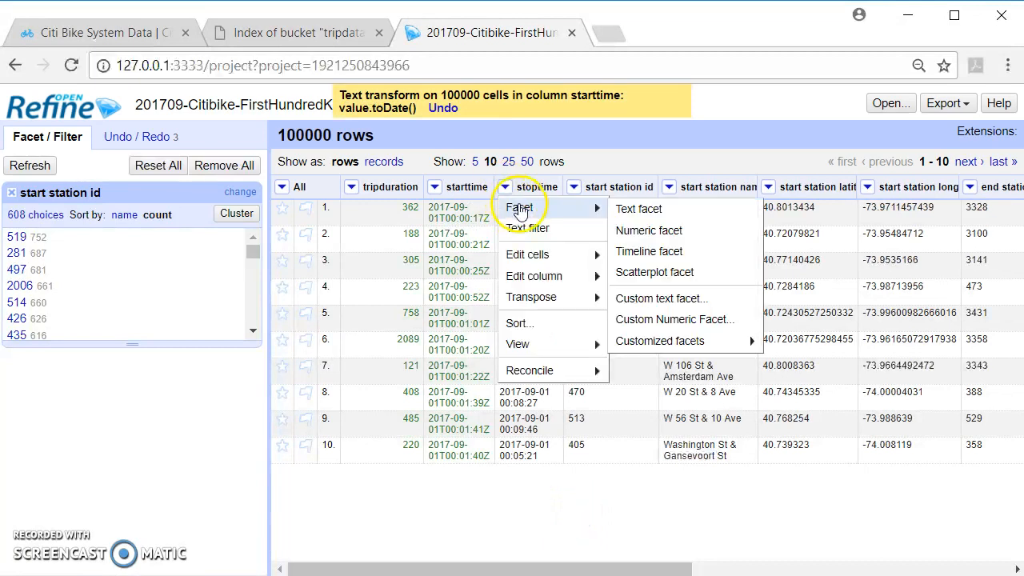
mouse_move(596, 254)
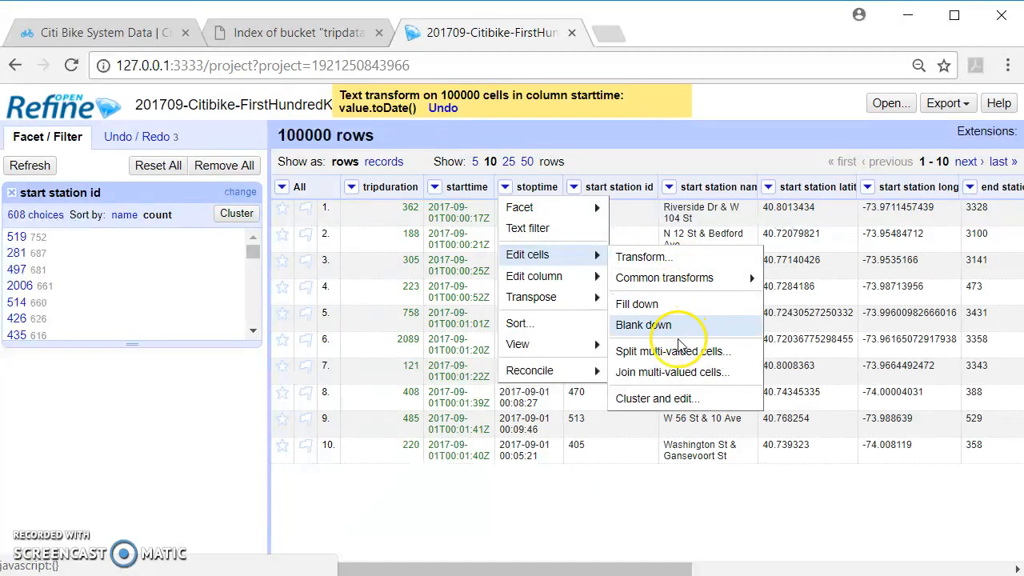
mouse_move(668, 276)
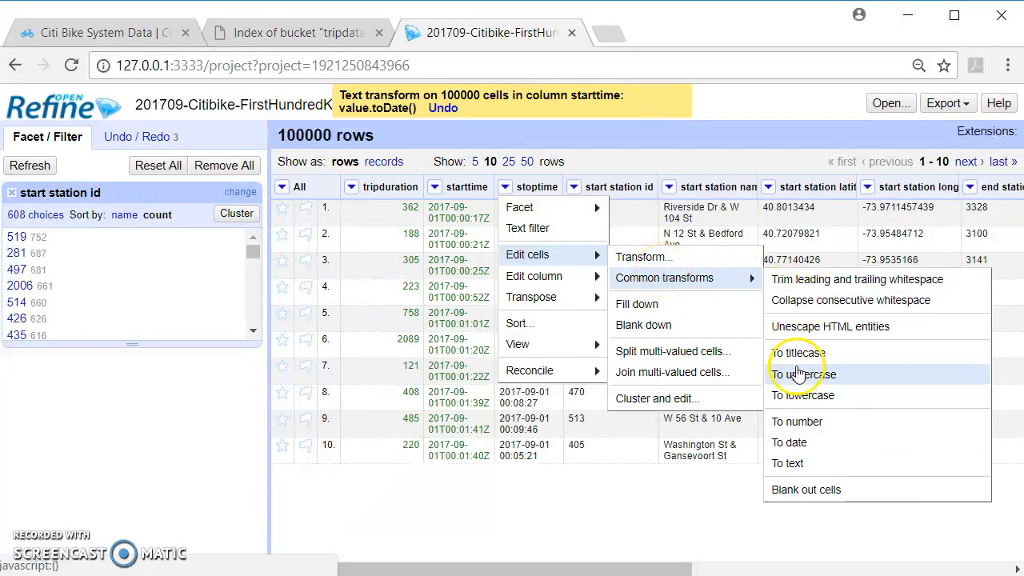
left_click(790, 442)
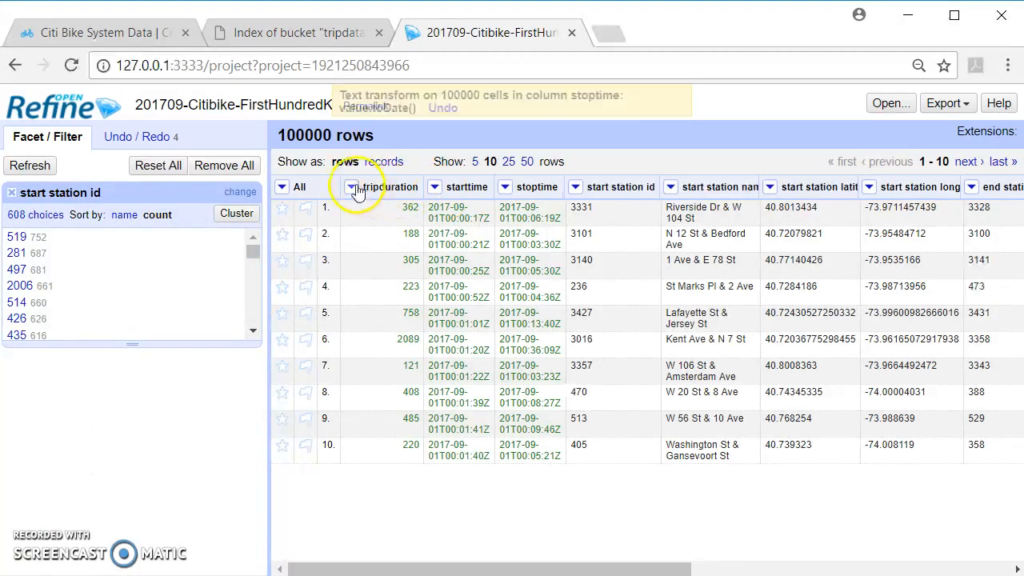
- Add a numeric facet on tripduration and shorten the start station id facet's list
left_click(352, 187)
mouse_move(372, 211)
left_click(512, 231)
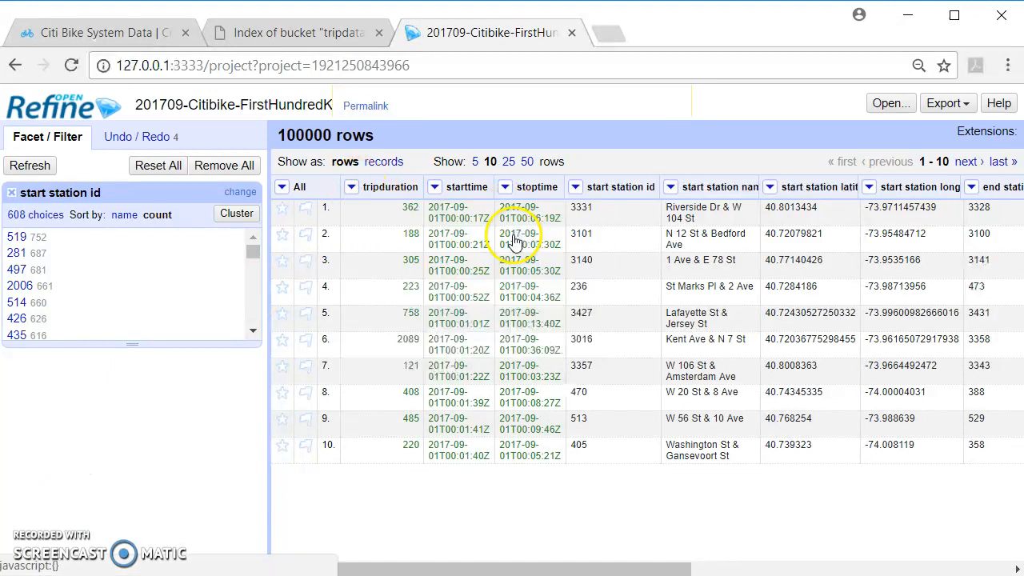
left_click_drag(133, 348, 140, 293)
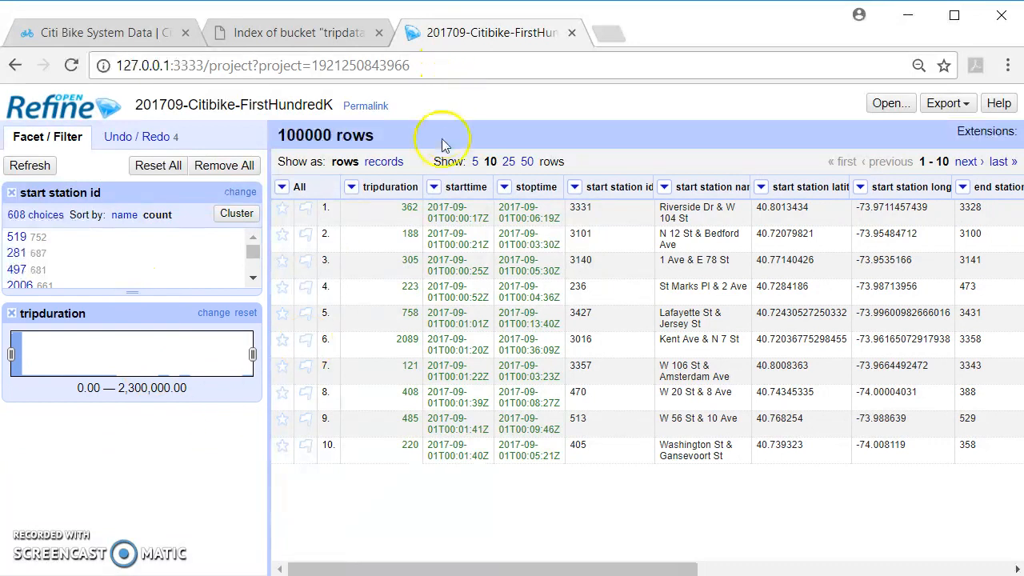
- Add a timeline facet on starttime and extend its selected range to the full time span
left_click(433, 186)
mouse_move(460, 212)
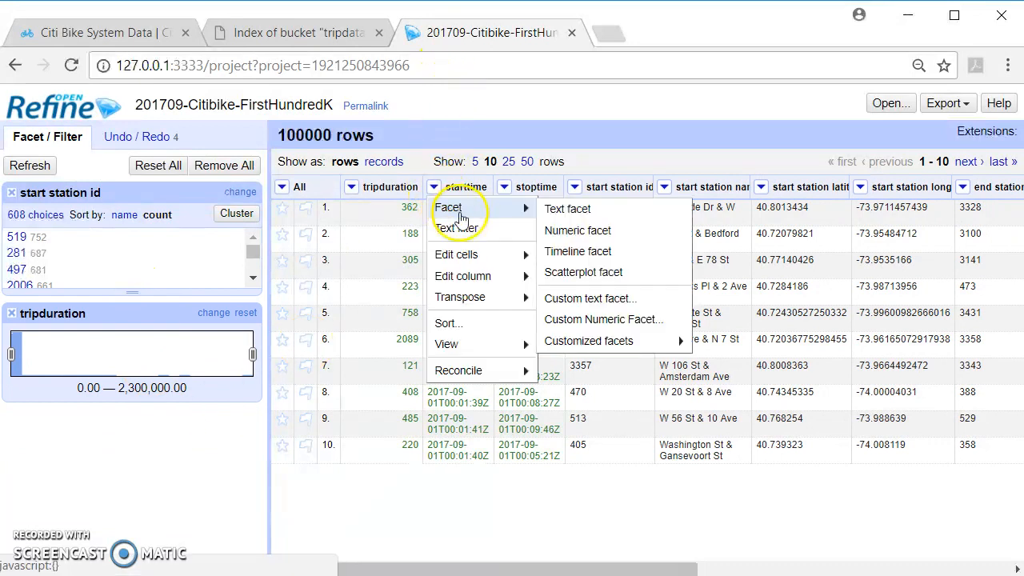
left_click(579, 251)
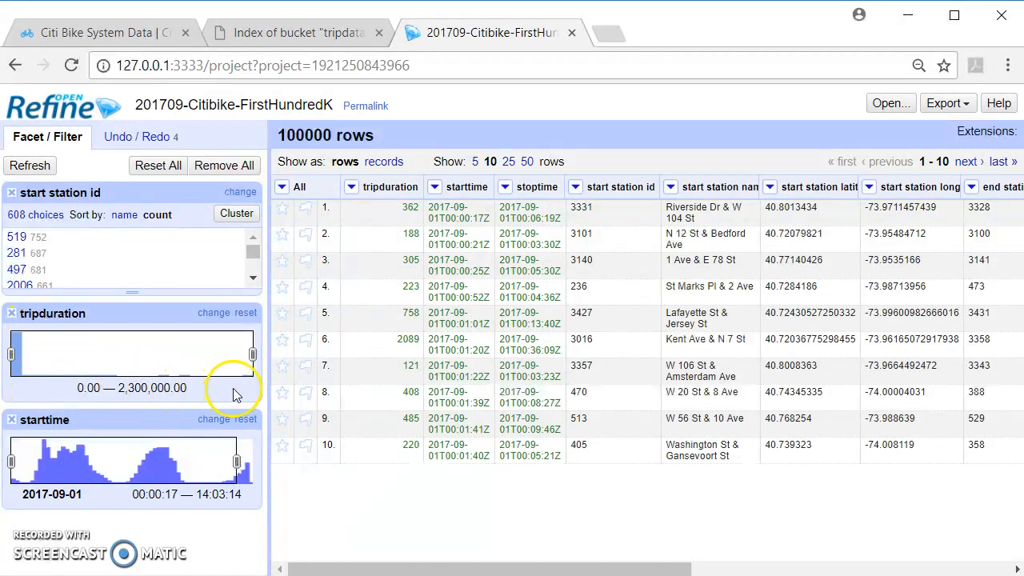
mouse_move(252, 353)
left_mouse_down()
mouse_move(50, 354)
mouse_move(32, 344)
mouse_move(28, 372)
mouse_move(40, 353)
mouse_move(256, 354)
left_mouse_up()
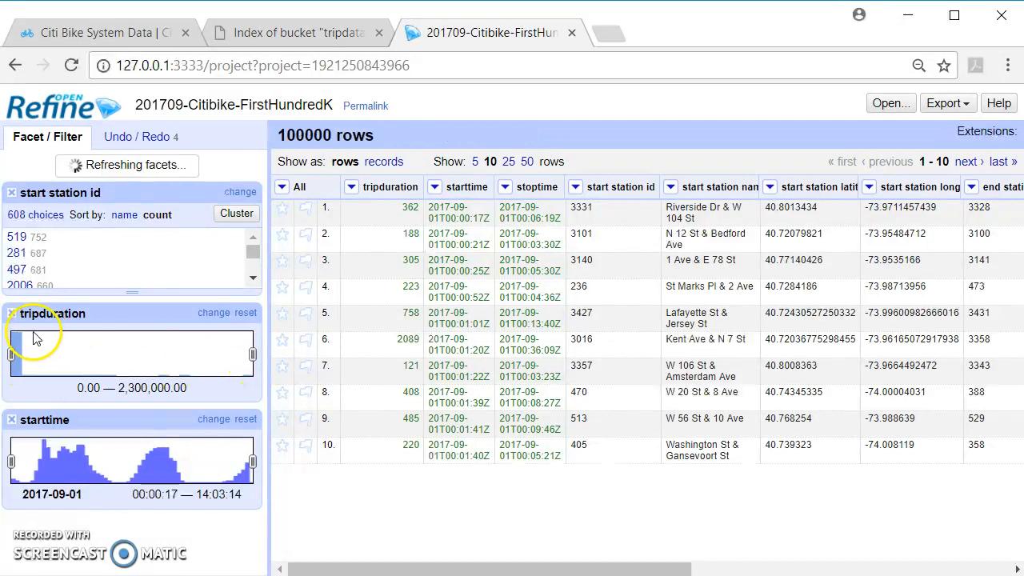
- Filter tripduration to the range 2,200,000–2,300,000 and examine the trip's times and its start and end stations
left_click_drag(11, 354, 247, 355)
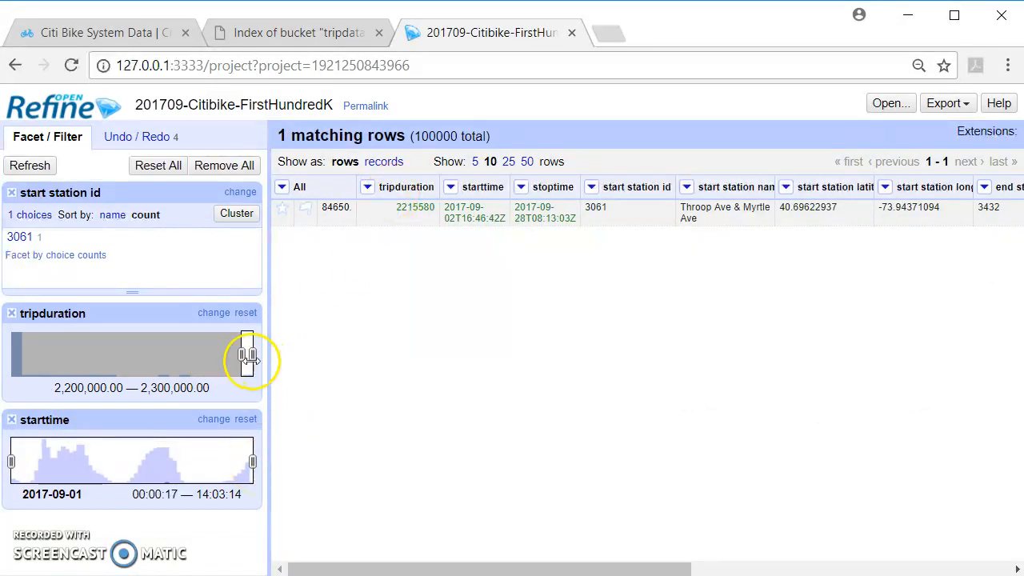
mouse_move(241, 355)
left_mouse_down()
mouse_move(223, 356)
mouse_move(248, 358)
left_mouse_up()
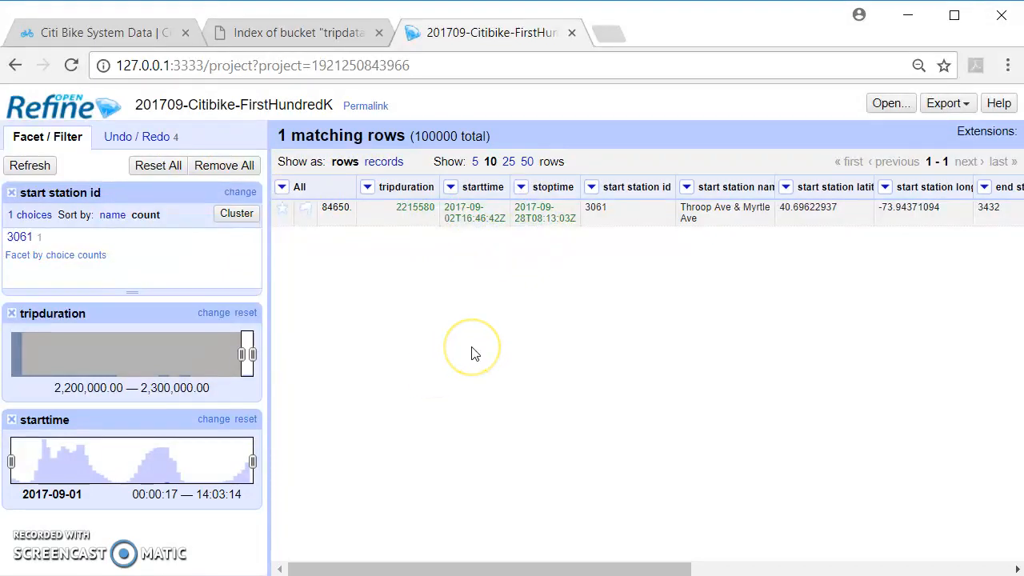
scroll(473, 353, "right", 8)
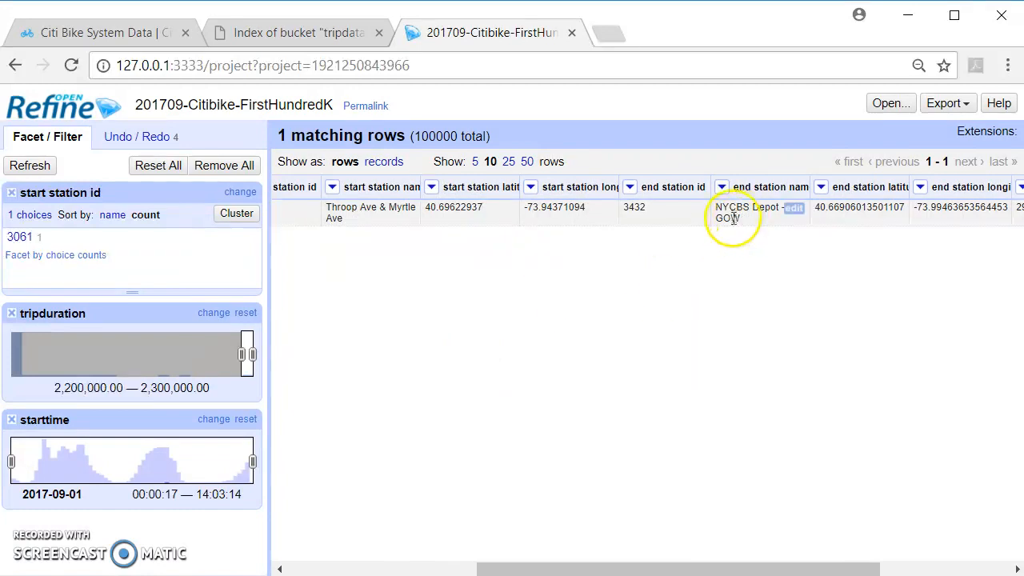
scroll(460, 400, "left", 8)
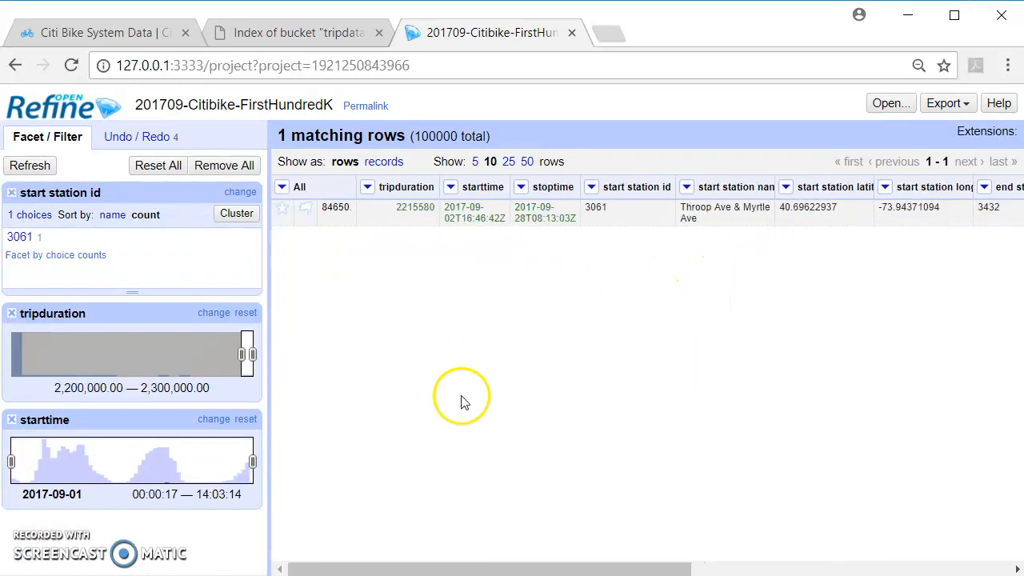
scroll(645, 235, "right", 5)
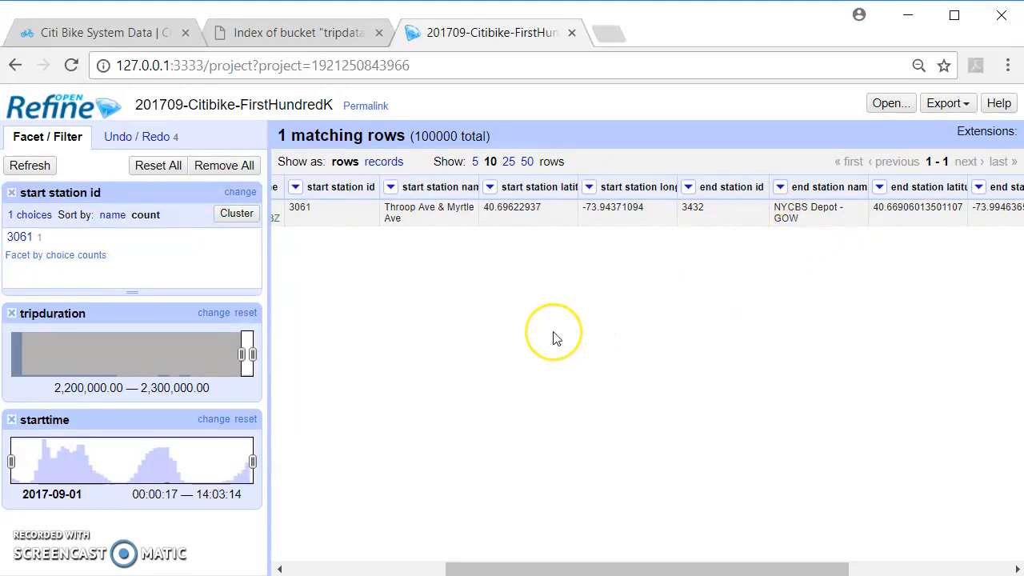
scroll(557, 338, "left", 5)
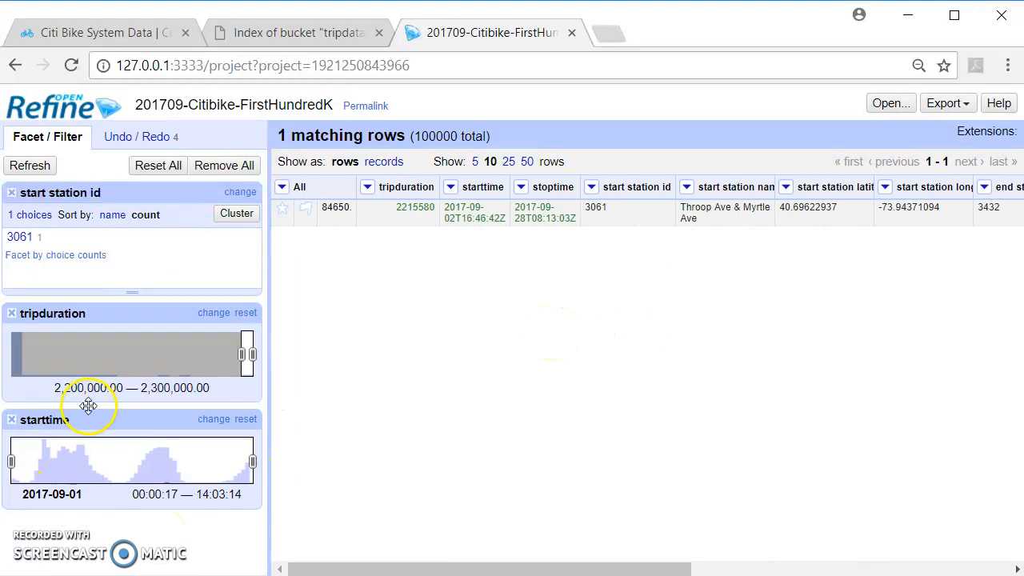
- Set the tripduration facet's range to 0–100,000
left_click_drag(244, 353, 11, 353)
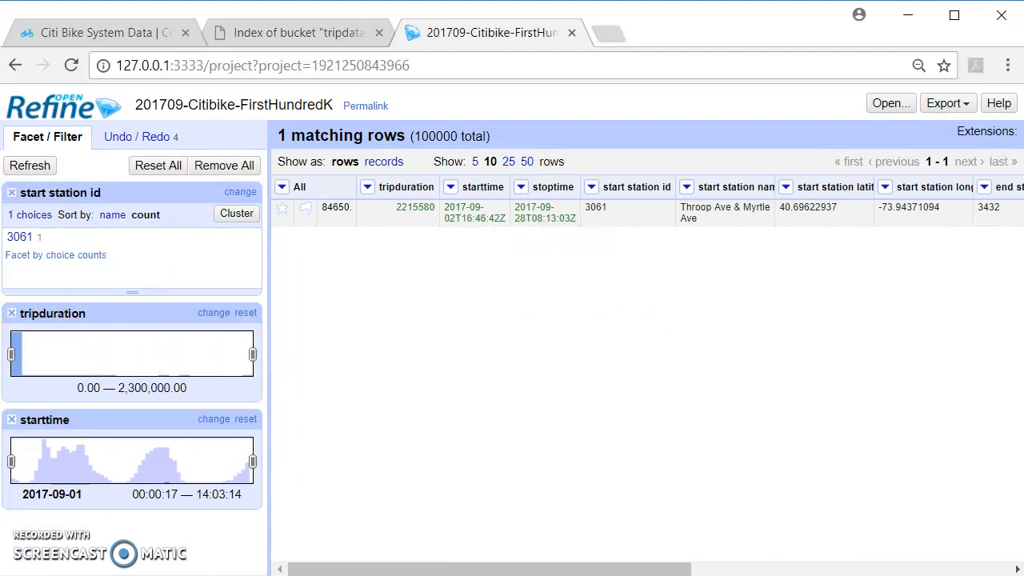
left_click_drag(253, 354, 31, 340)
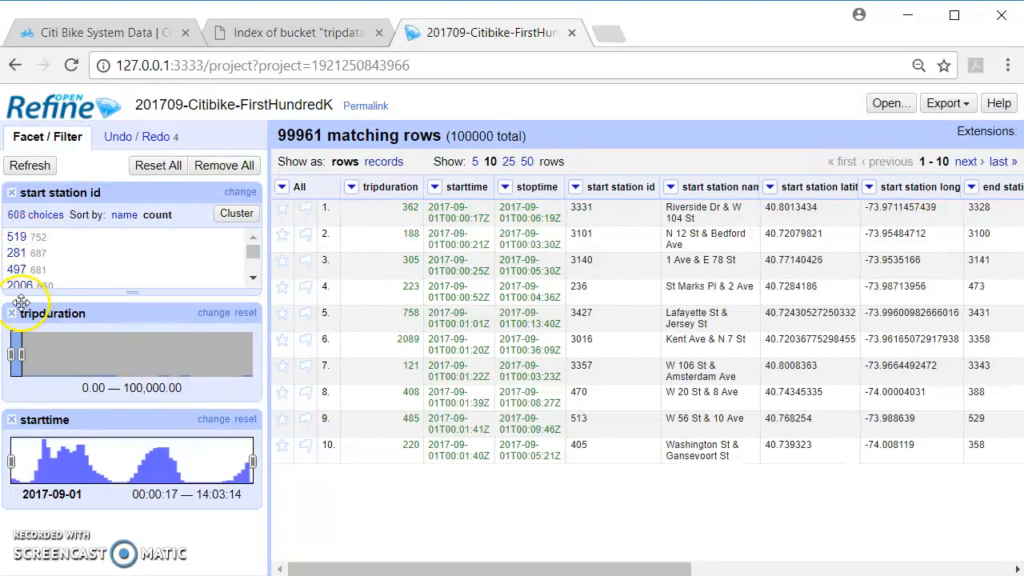
left_click(15, 238)
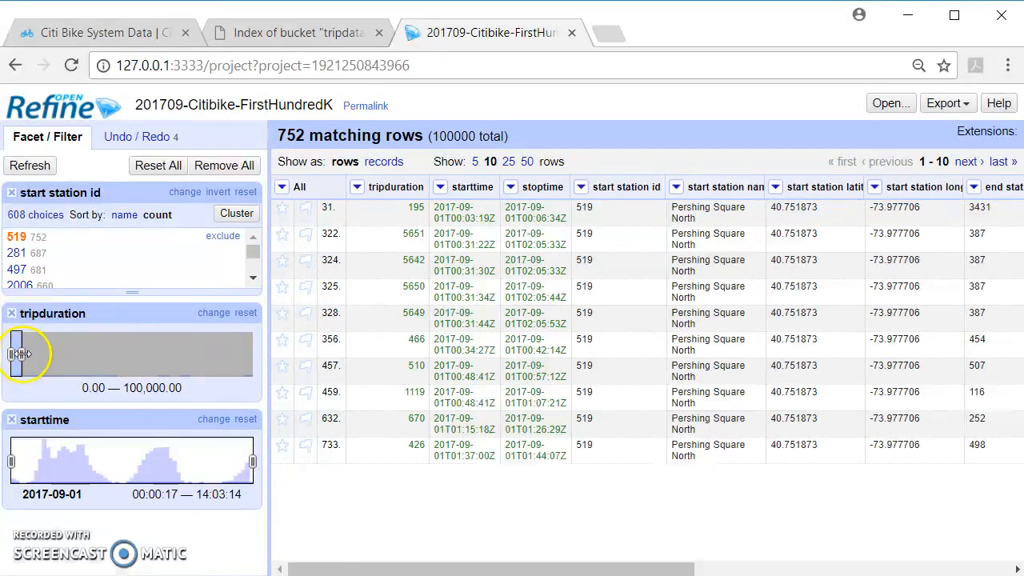
left_click(12, 314)
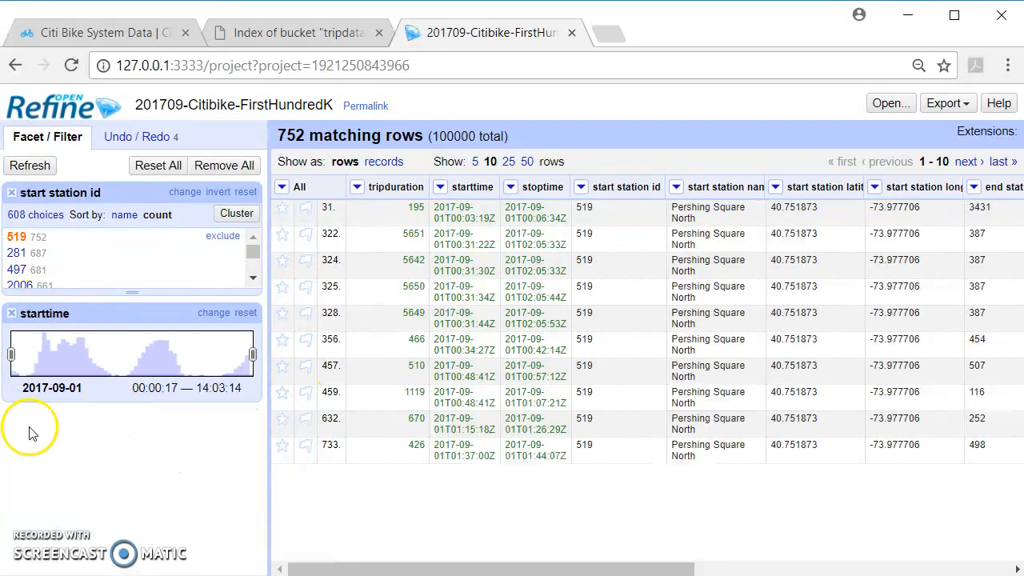
left_click_drag(11, 357, 127, 353)
left_click_drag(251, 354, 201, 354)
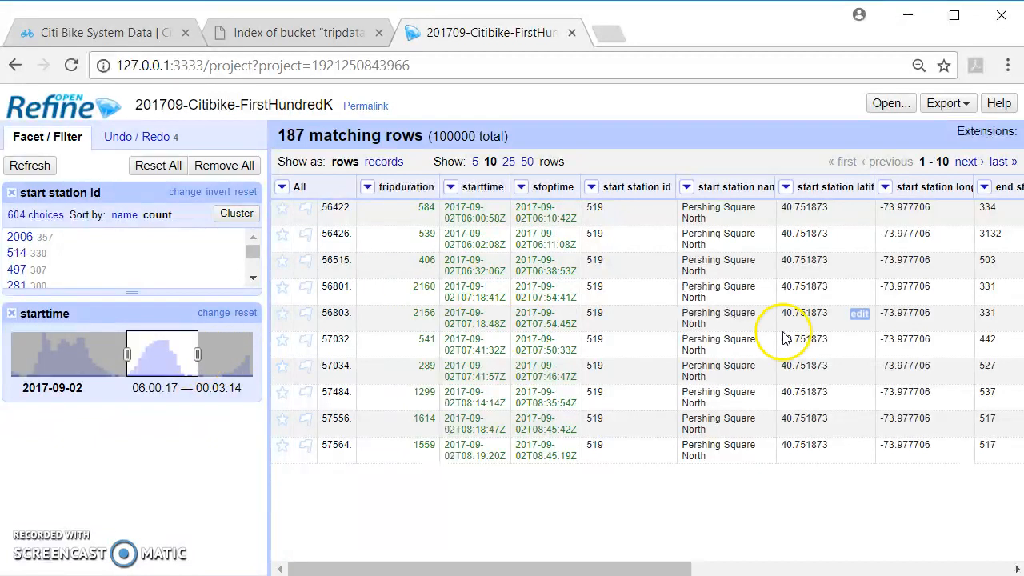
- Add a text facet on the gender column for the filtered trips
left_click_drag(504, 570, 940, 528)
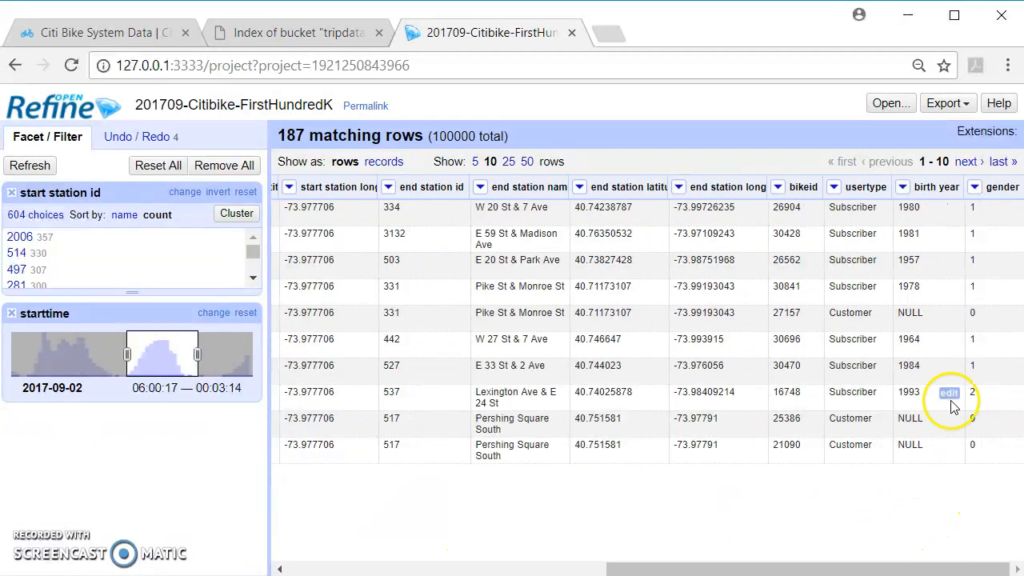
left_click(974, 187)
mouse_move(970, 208)
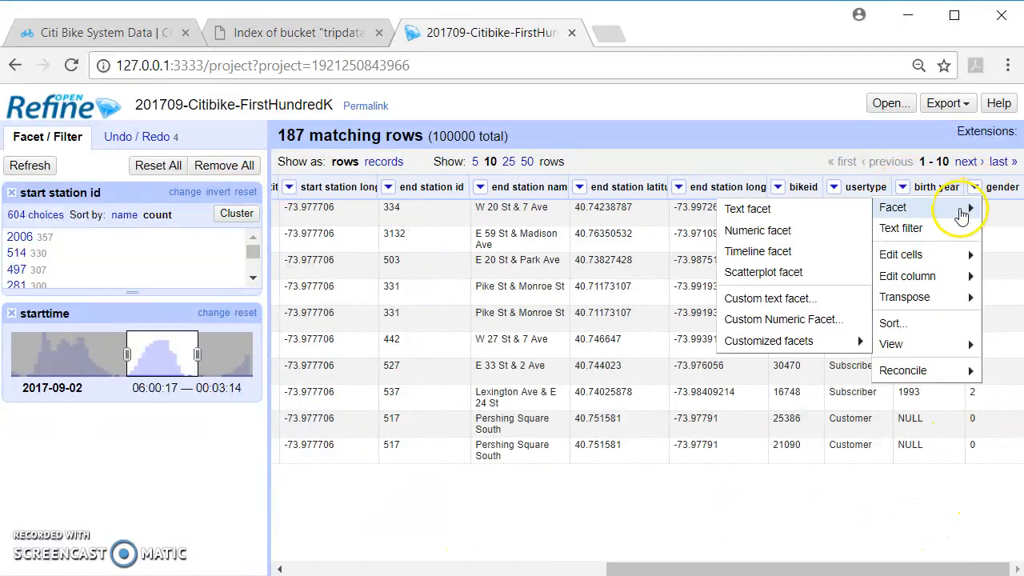
left_click(820, 210)
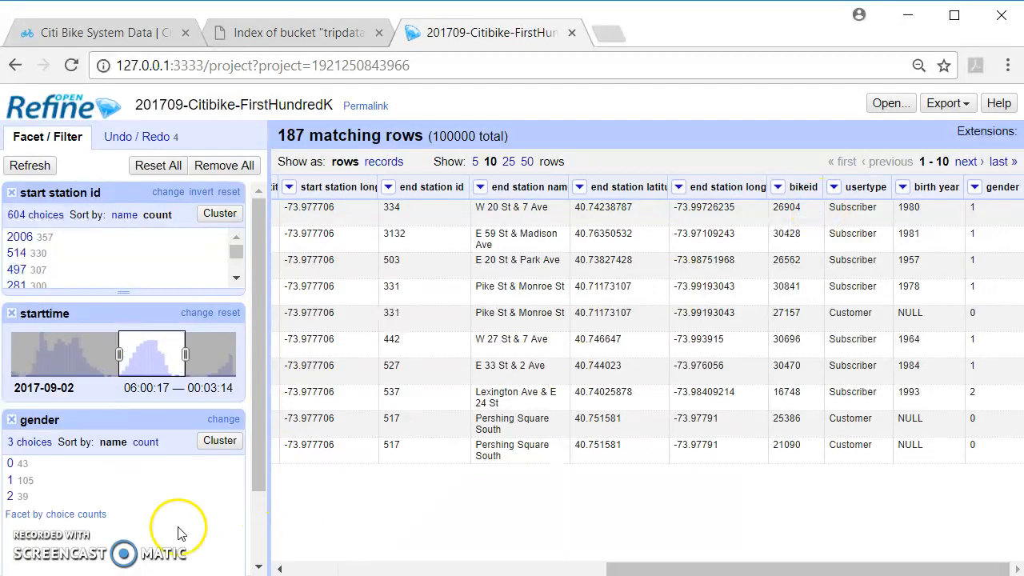